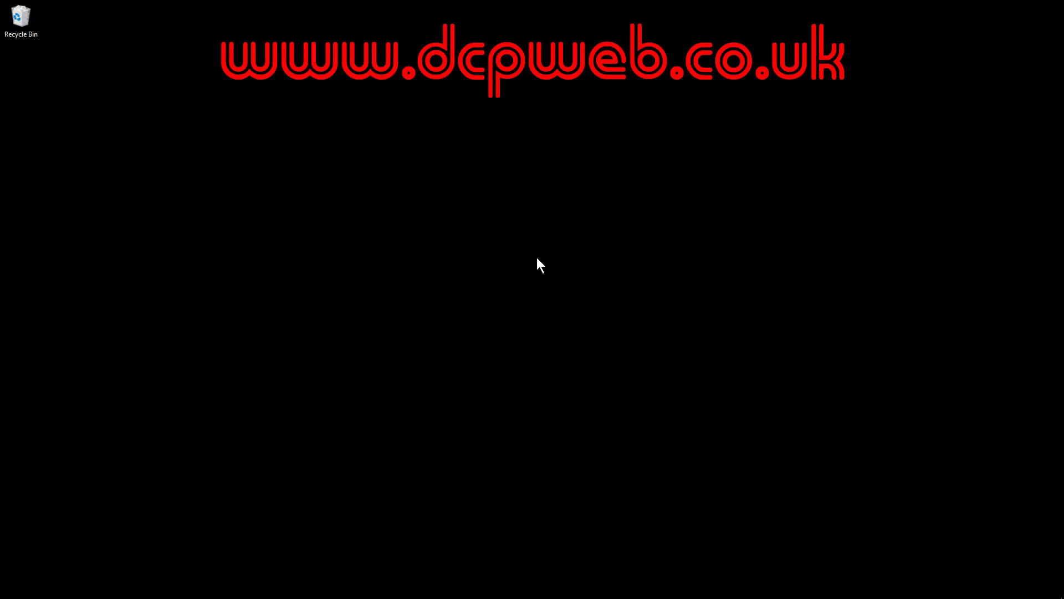
Launch OpenOffice Calc from the Start menu's office tile group to get a blank Untitled 1 sheet.
{"action": "left_click", "coordinate": [10, 590]}
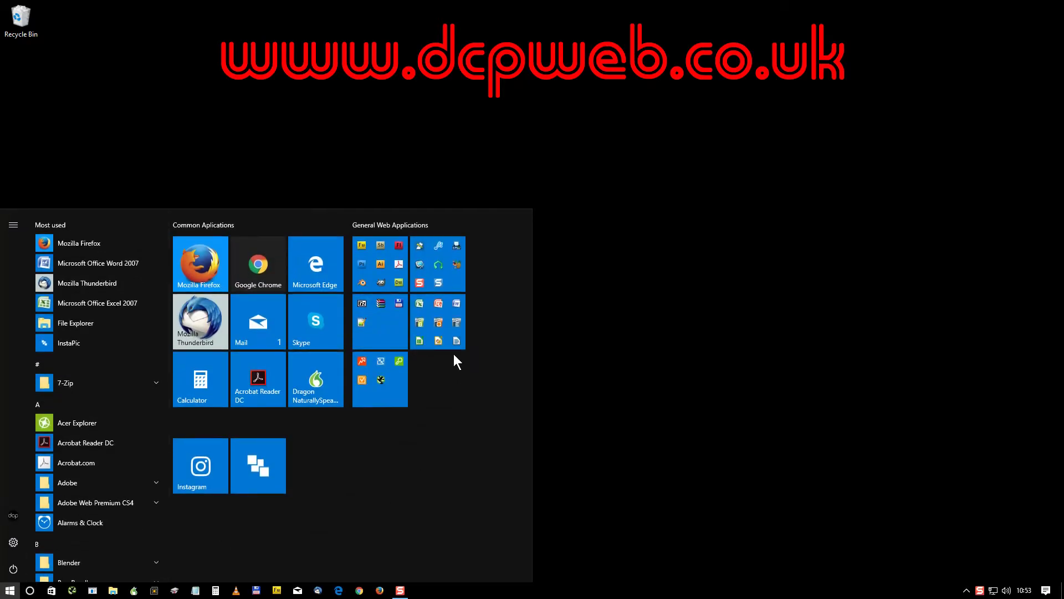
{"action": "left_click", "coordinate": [454, 323]}
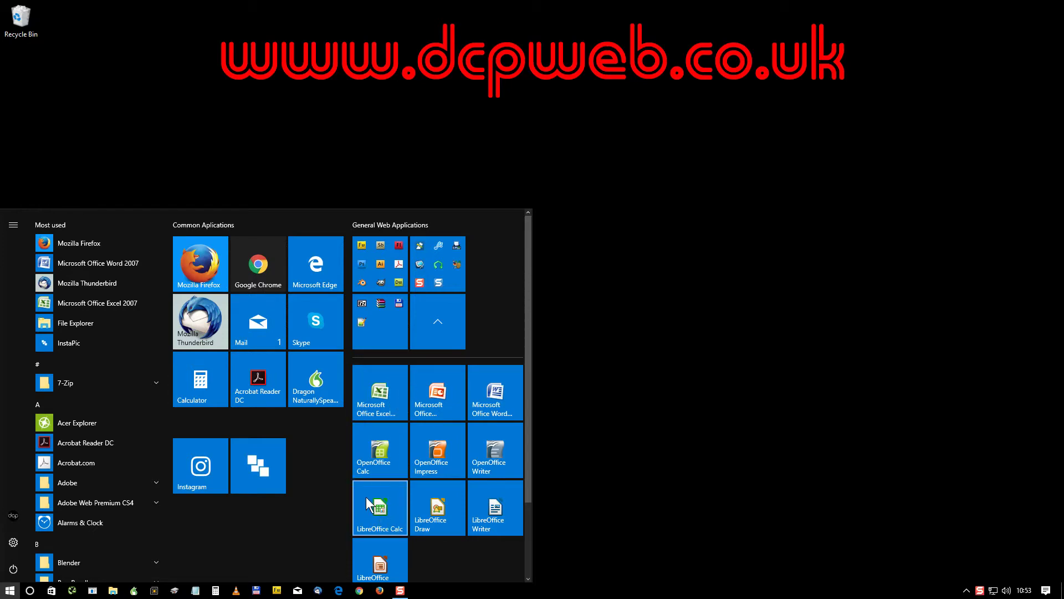
{"action": "left_click", "coordinate": [374, 452]}
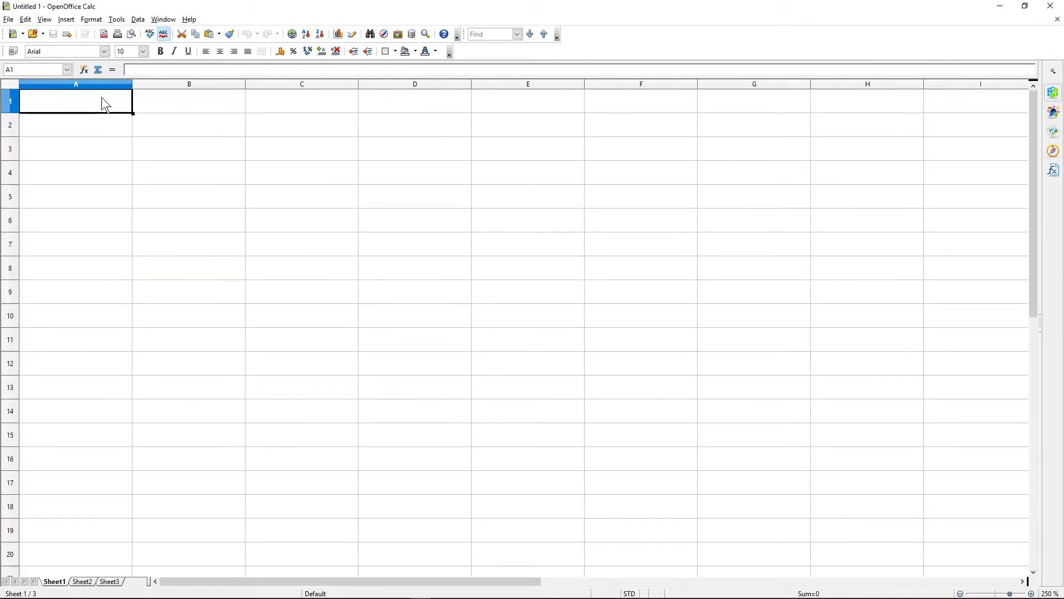
Enter 100 in A1 and the formula =A1*0.1 in B1, which shows 10.
{"action": "type", "text": "100"}
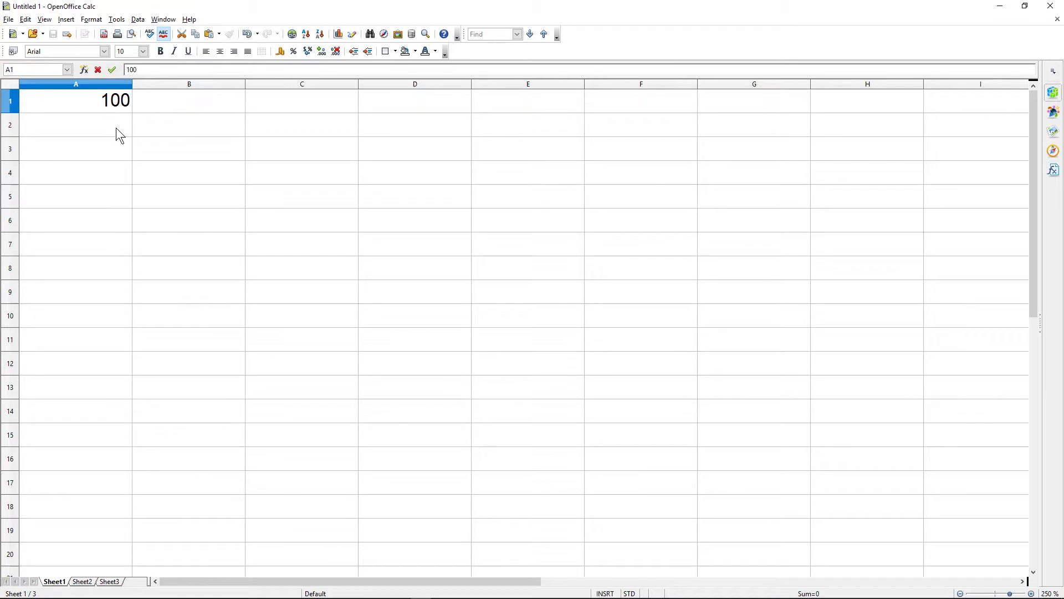
{"action": "key", "text": "Return"}
{"action": "left_click", "coordinate": [161, 104]}
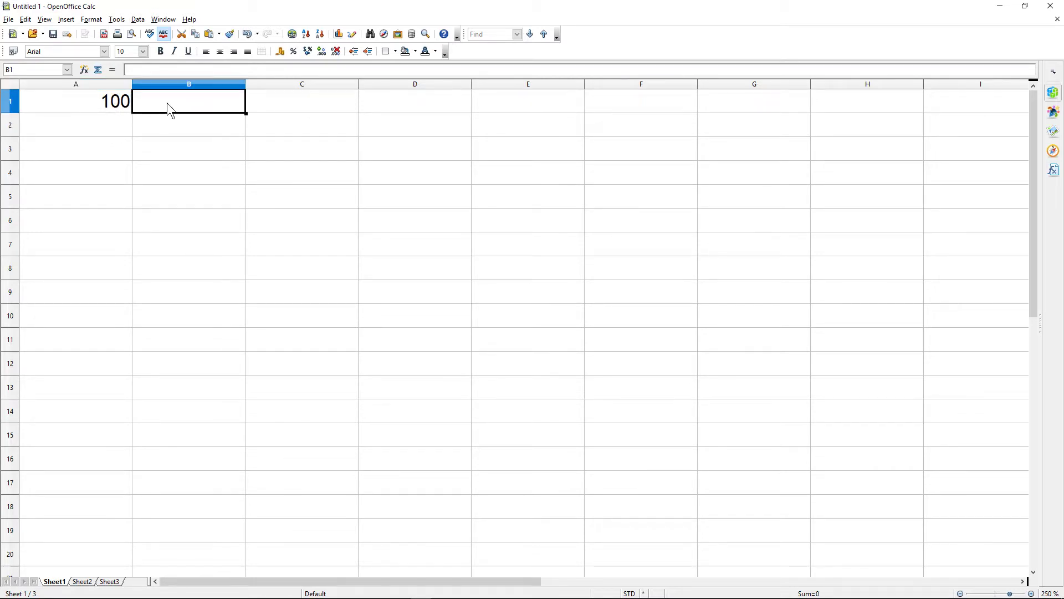
{"action": "left_click", "coordinate": [115, 101]}
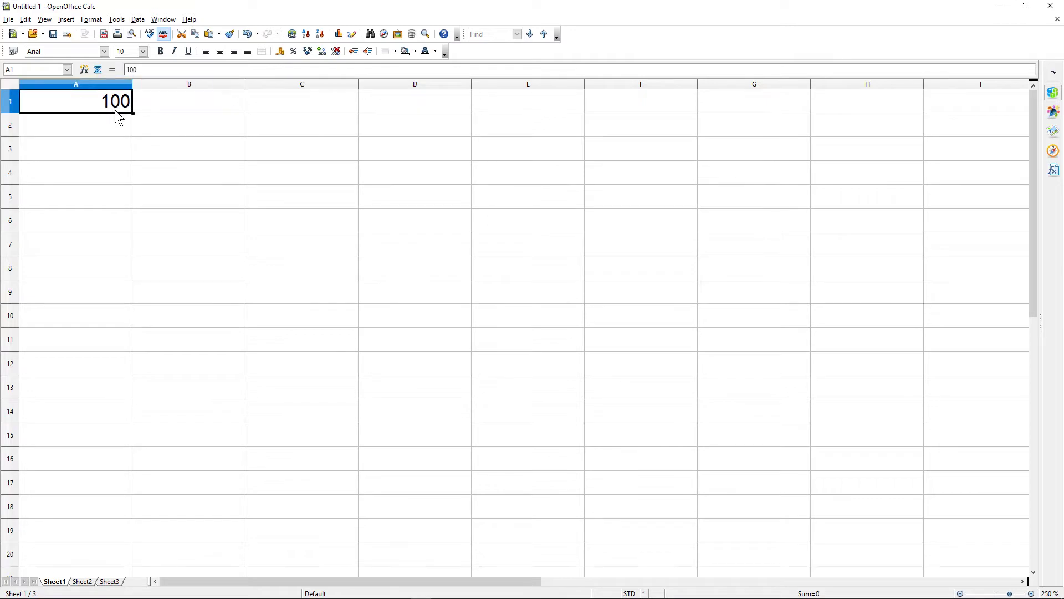
{"action": "scroll", "coordinate": [180, 106], "scroll_direction": "up", "scroll_amount": 2}
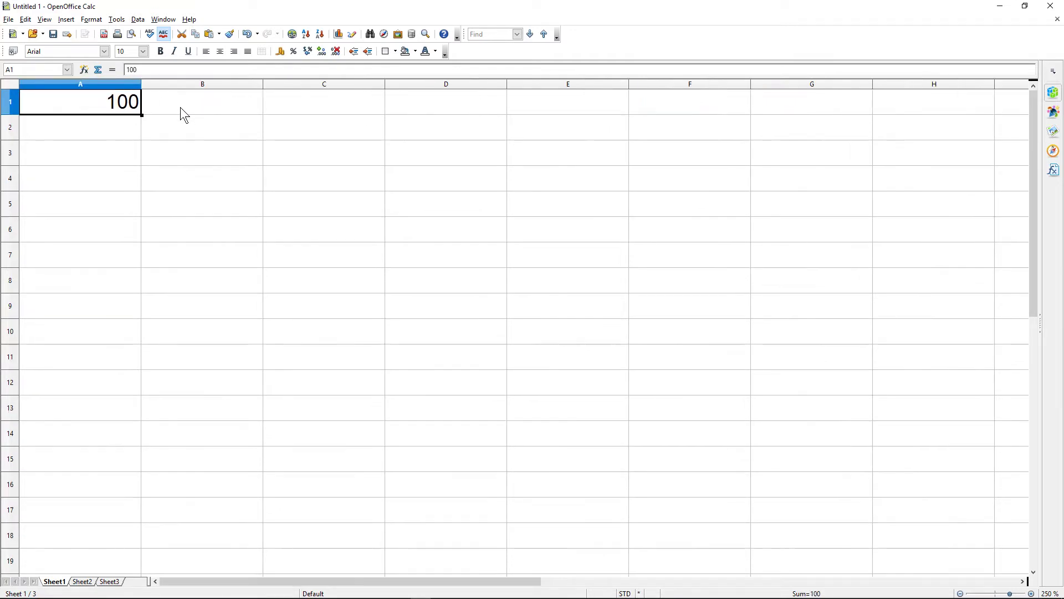
{"action": "left_click", "coordinate": [203, 107]}
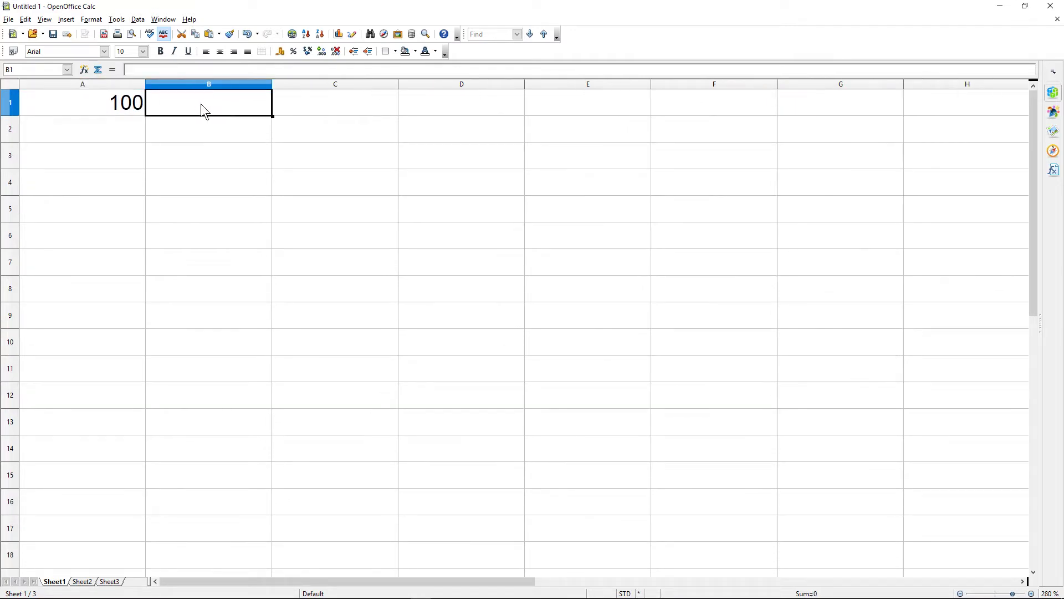
{"action": "type", "text": "="}
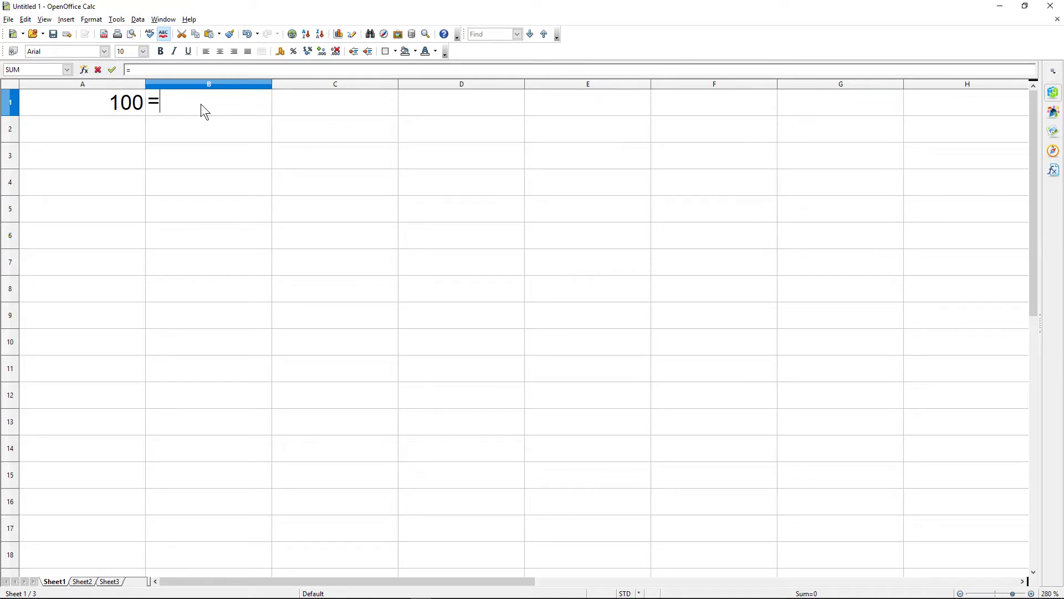
{"action": "type", "text": "A1"}
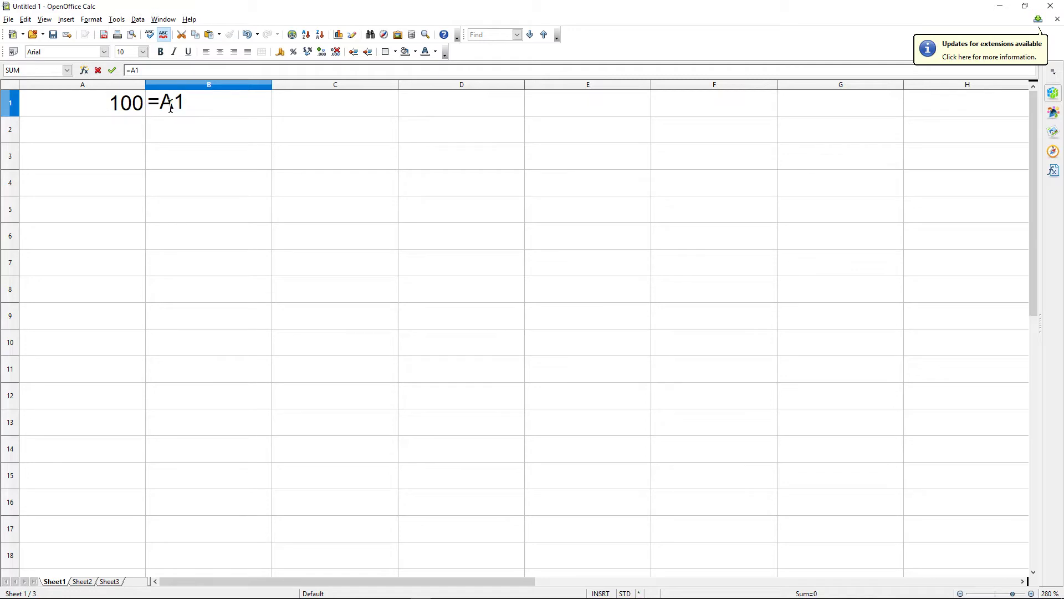
{"action": "type", "text": "*"}
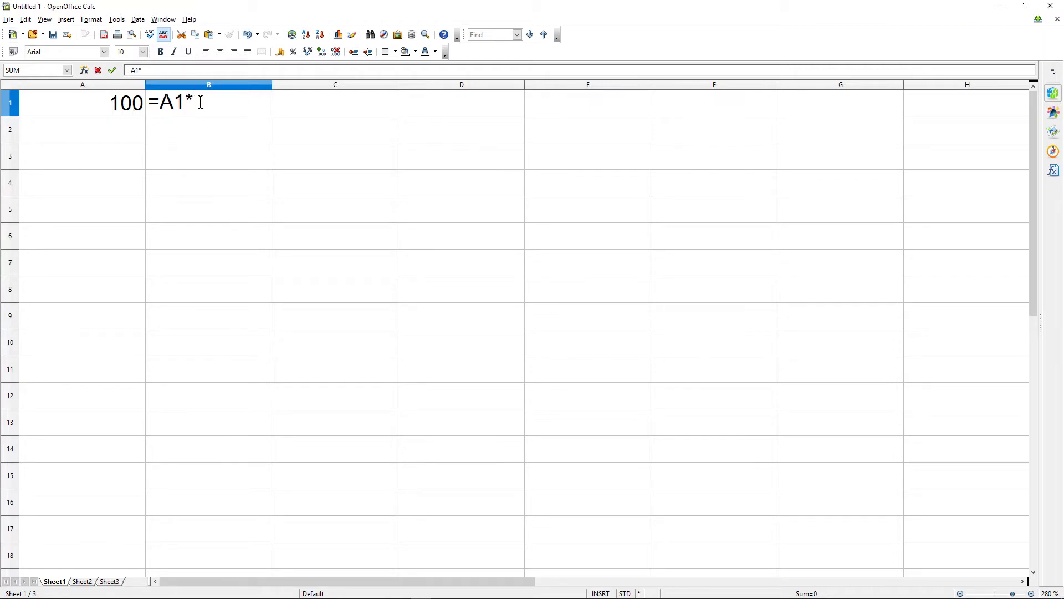
{"action": "type", "text": "0.1"}
{"action": "key", "text": "Return"}
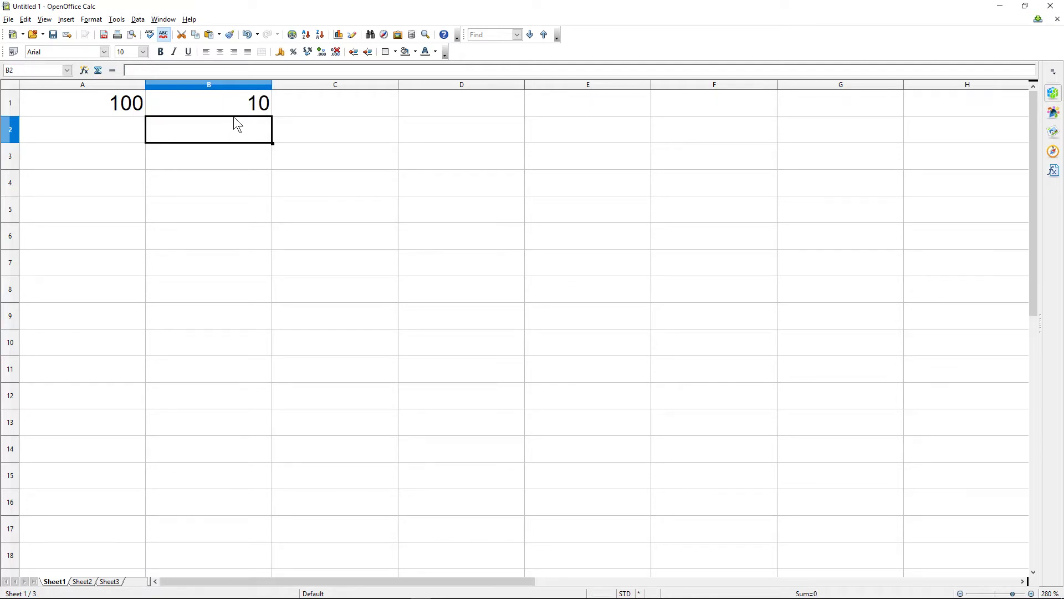
{"action": "left_click", "coordinate": [253, 109]}
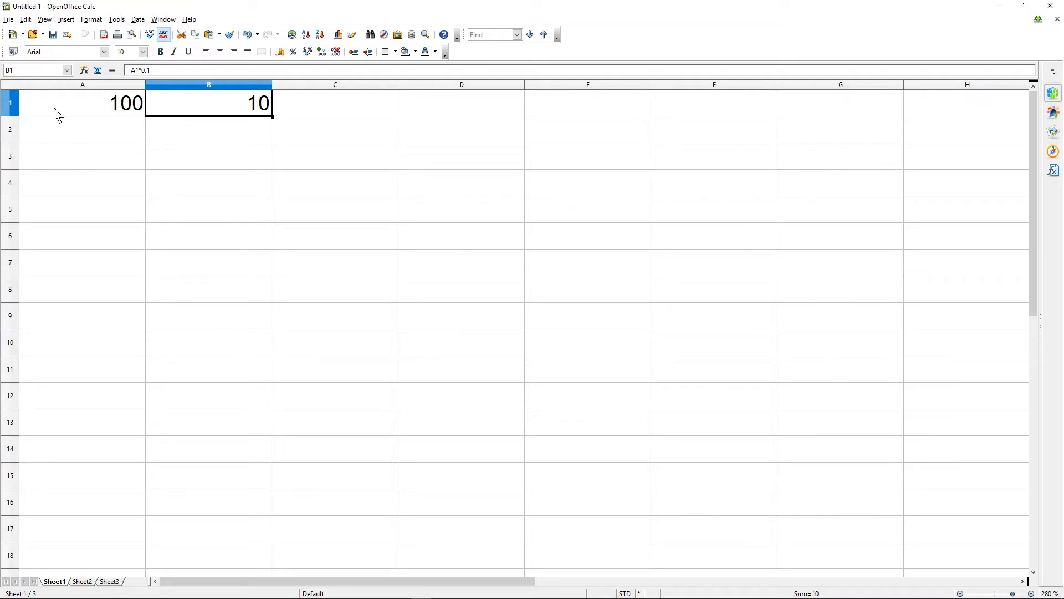
Paste the amount 100 into A2.
{"action": "left_click", "coordinate": [86, 105]}
{"action": "left_click", "coordinate": [97, 123]}
{"action": "type", "text": "100"}
Copy B1's formula into B2 and change its rate to 0.35 so it shows 35.
{"action": "left_click", "coordinate": [182, 125]}
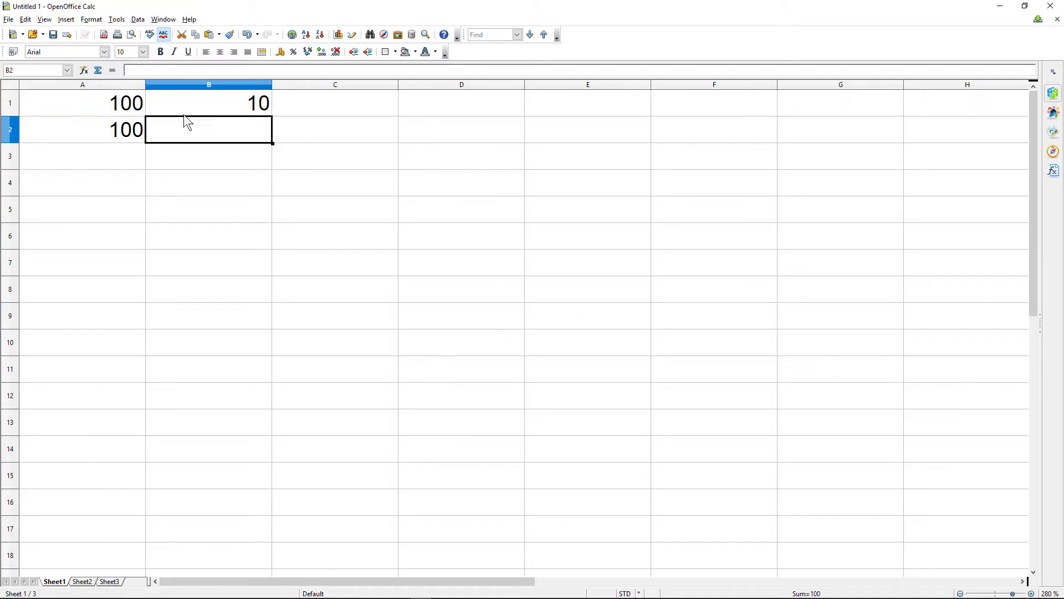
{"action": "left_click", "coordinate": [192, 103]}
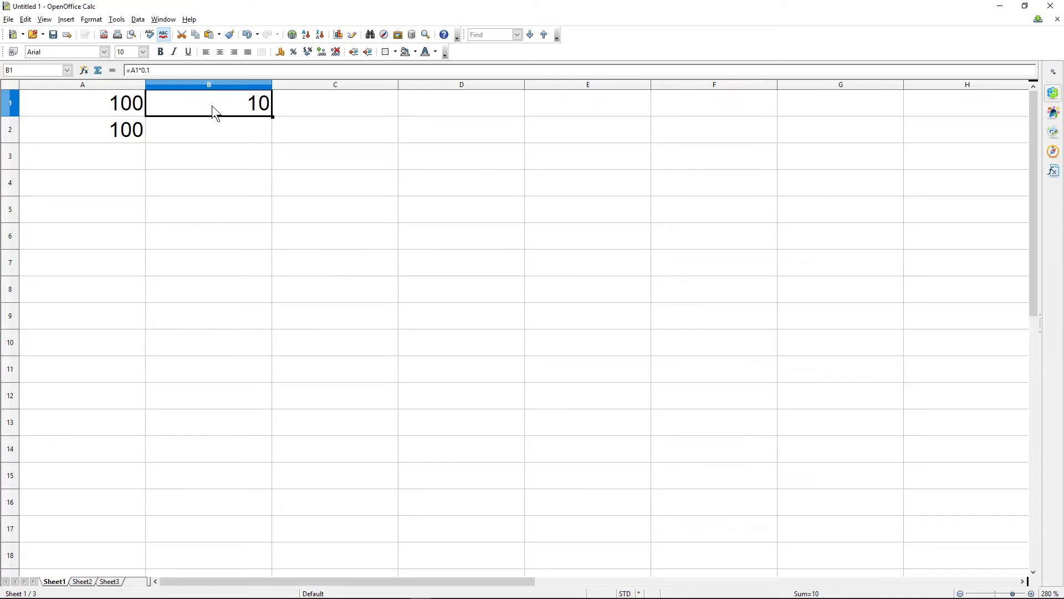
{"action": "key", "text": "ctrl+c"}
{"action": "left_click", "coordinate": [200, 127]}
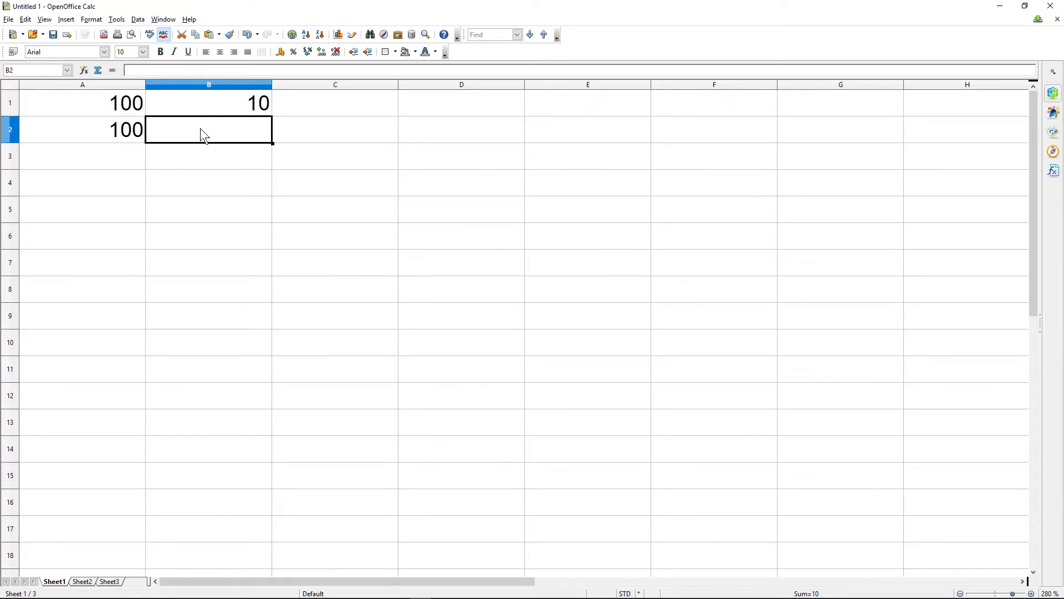
{"action": "key", "text": "ctrl+v"}
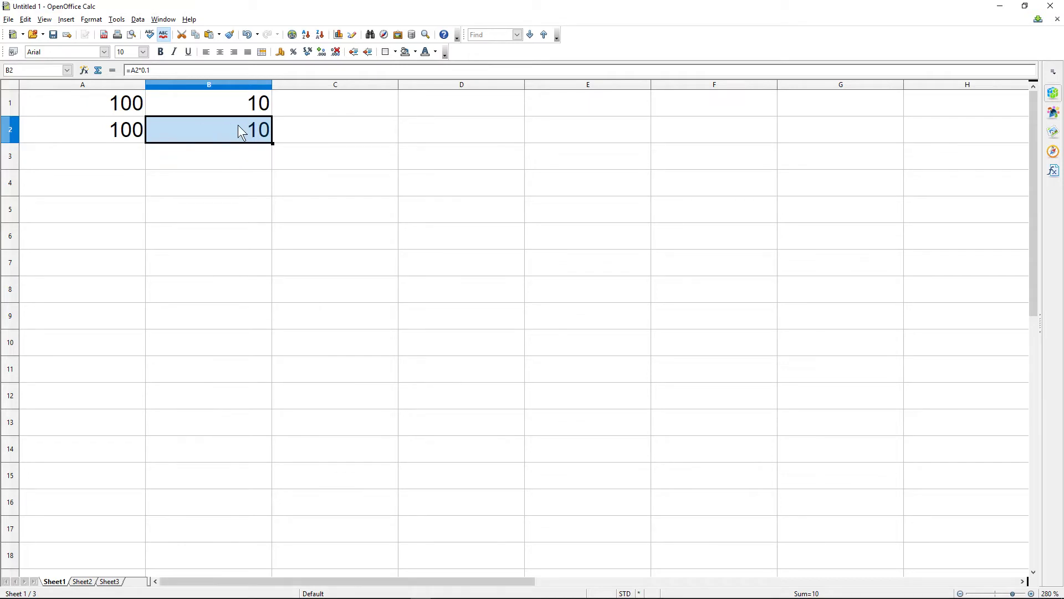
{"action": "left_click", "coordinate": [151, 73]}
{"action": "key", "text": "shift+Left"}
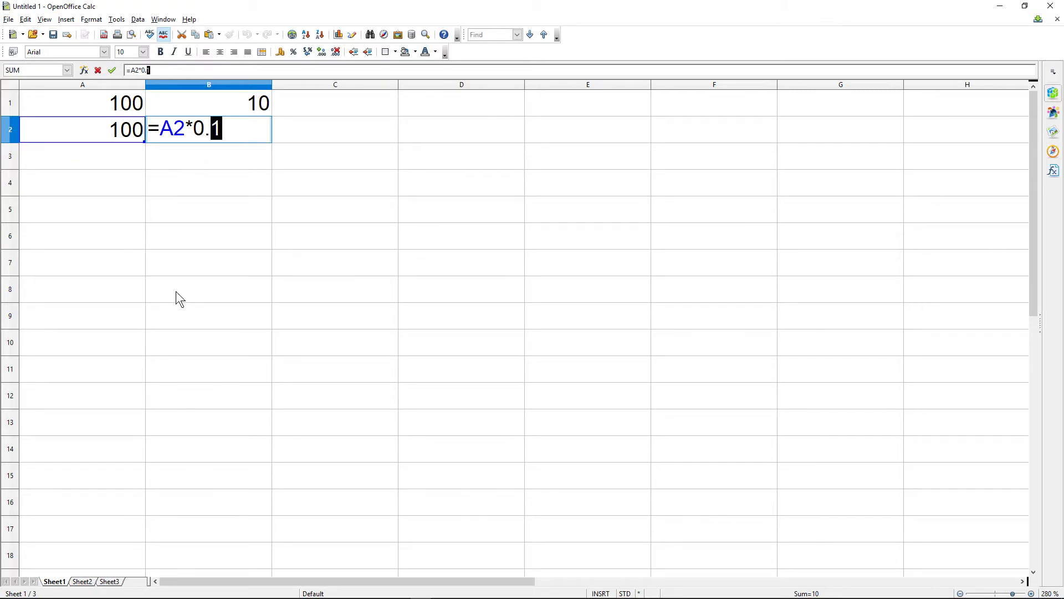
{"action": "type", "text": "35"}
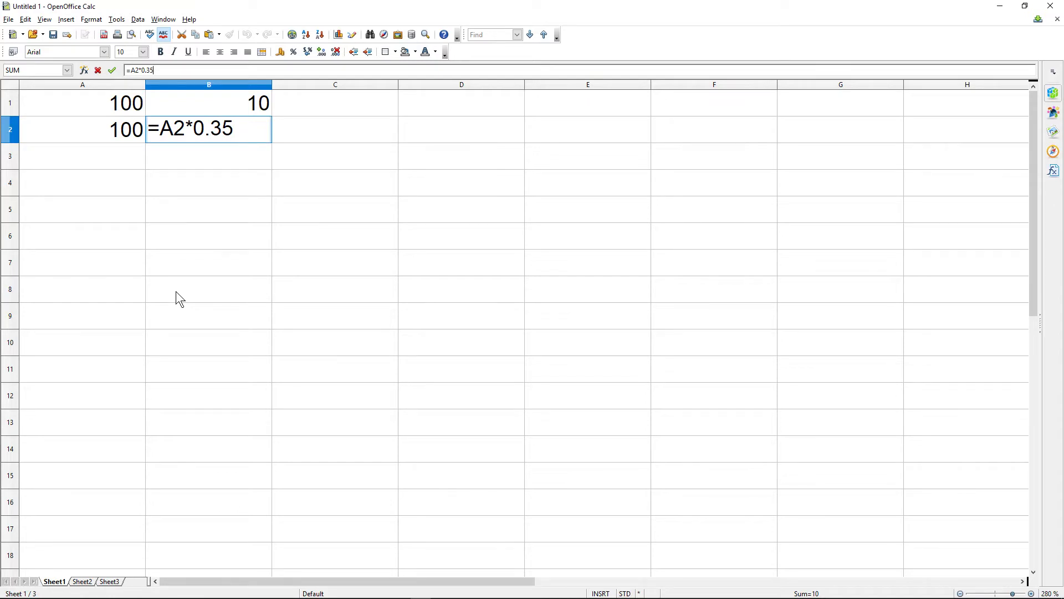
{"action": "key", "text": "Return"}
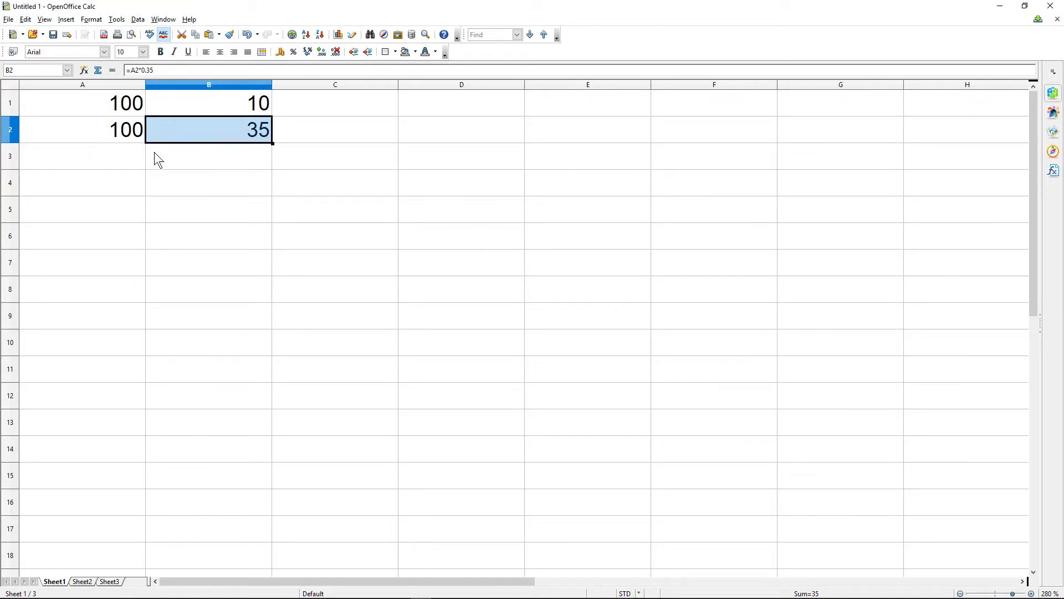
{"action": "left_click", "coordinate": [124, 143]}
Paste 100 into A3 and a copied formula into B3, edited to =A3*0.175 showing 17.5.
{"action": "left_click", "coordinate": [123, 155]}
{"action": "key", "text": "ctrl+v"}
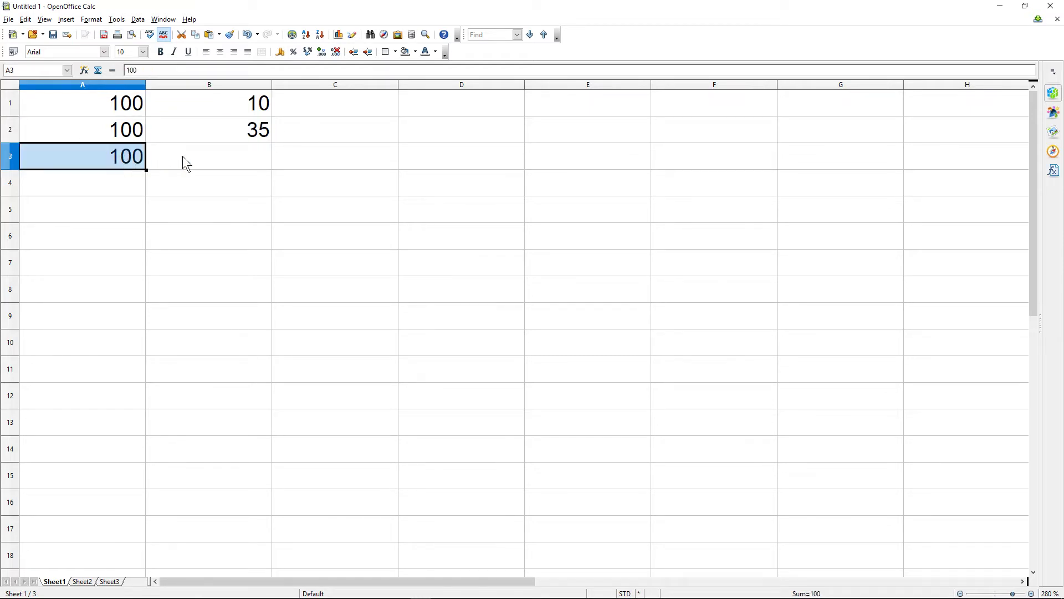
{"action": "left_click", "coordinate": [229, 133]}
{"action": "left_click", "coordinate": [232, 111]}
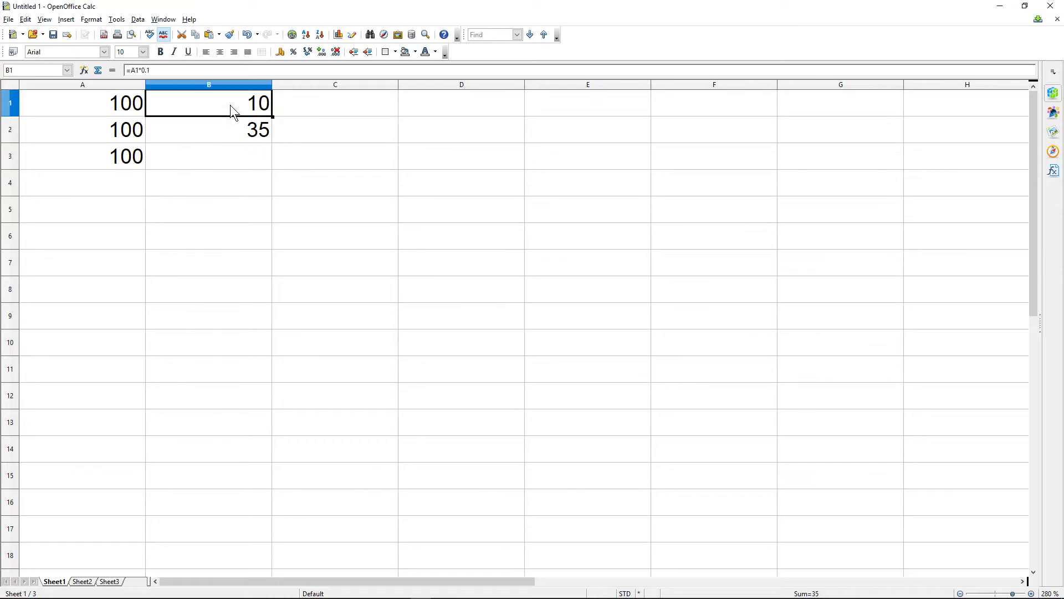
{"action": "left_click", "coordinate": [223, 154]}
{"action": "key", "text": "ctrl+v"}
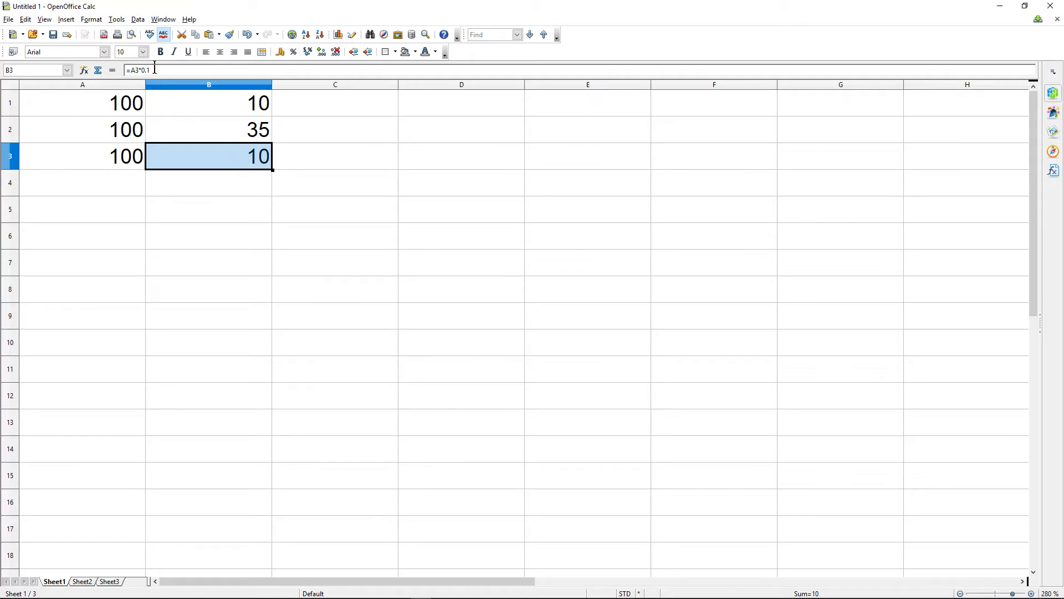
{"action": "double_click", "coordinate": [224, 156]}
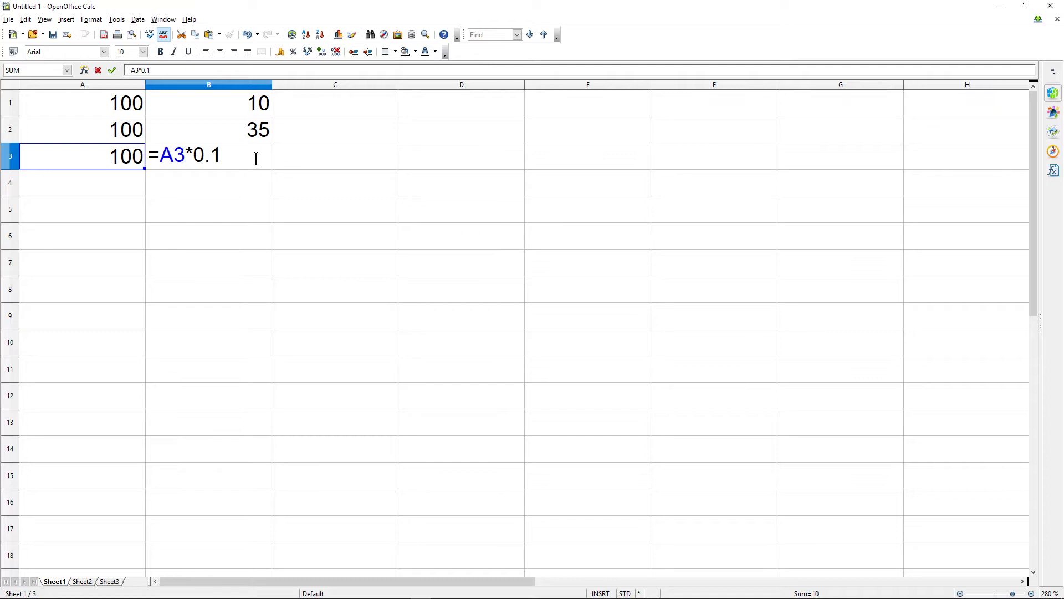
{"action": "key", "text": "BackSpace"}
{"action": "type", "text": "175"}
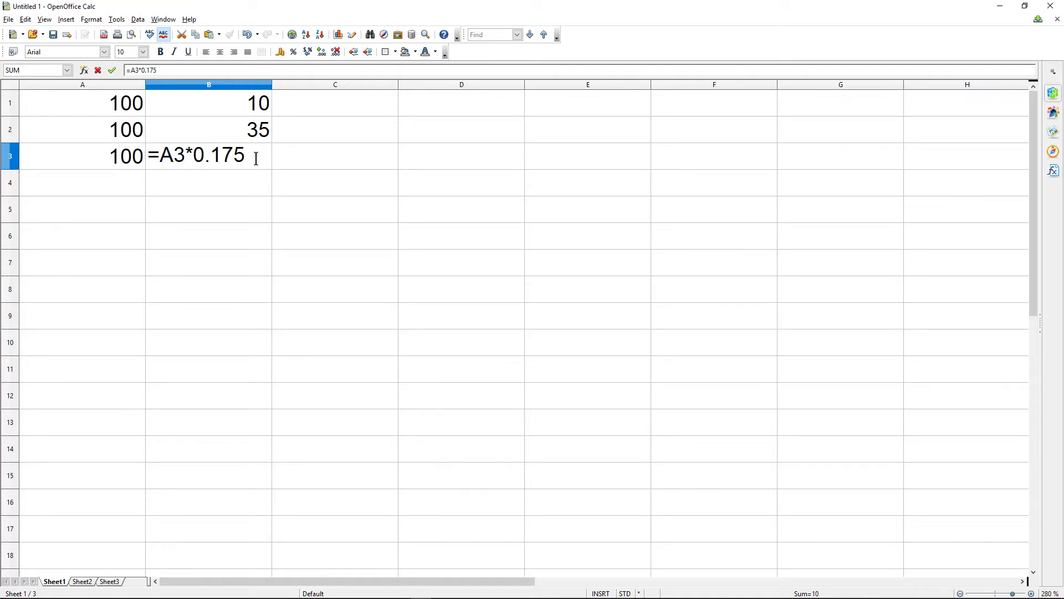
{"action": "key", "text": "Return"}
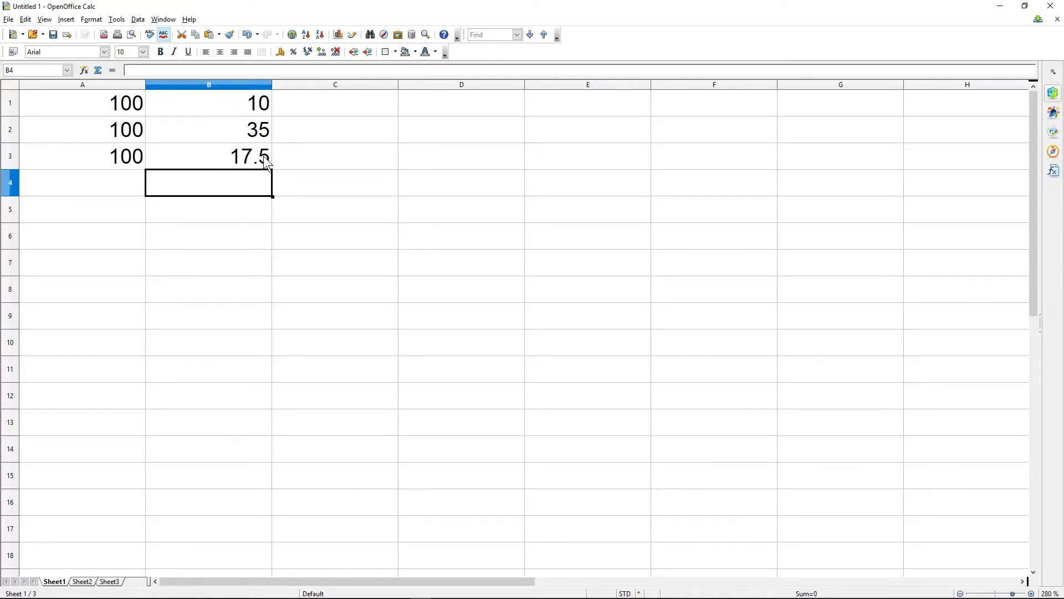
Enter 600 in A4 and a 10% formula in B4, correcting the rate typo to 0.1.
{"action": "left_click", "coordinate": [117, 175]}
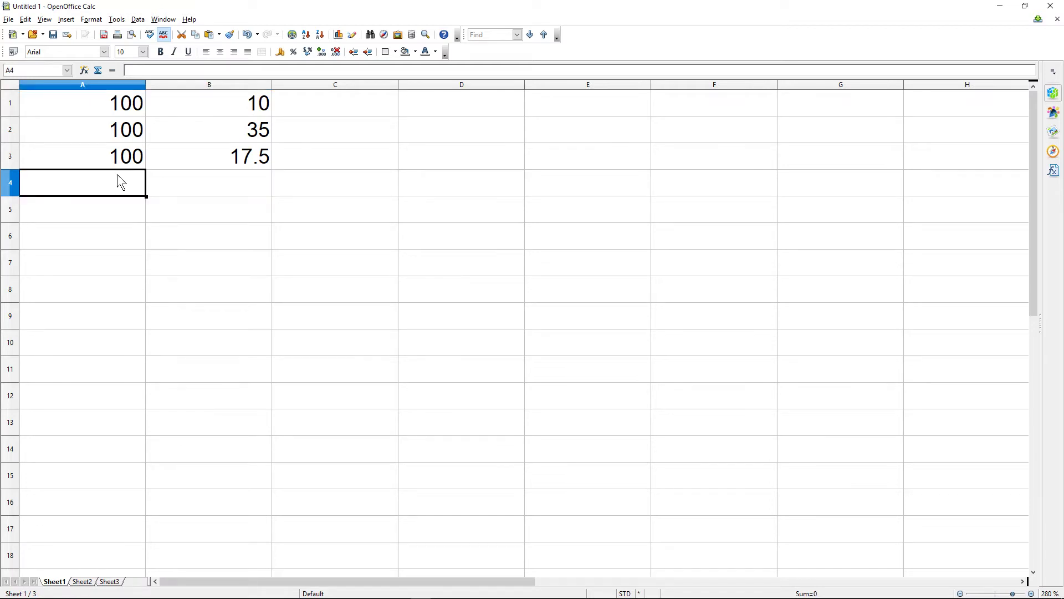
{"action": "type", "text": "600"}
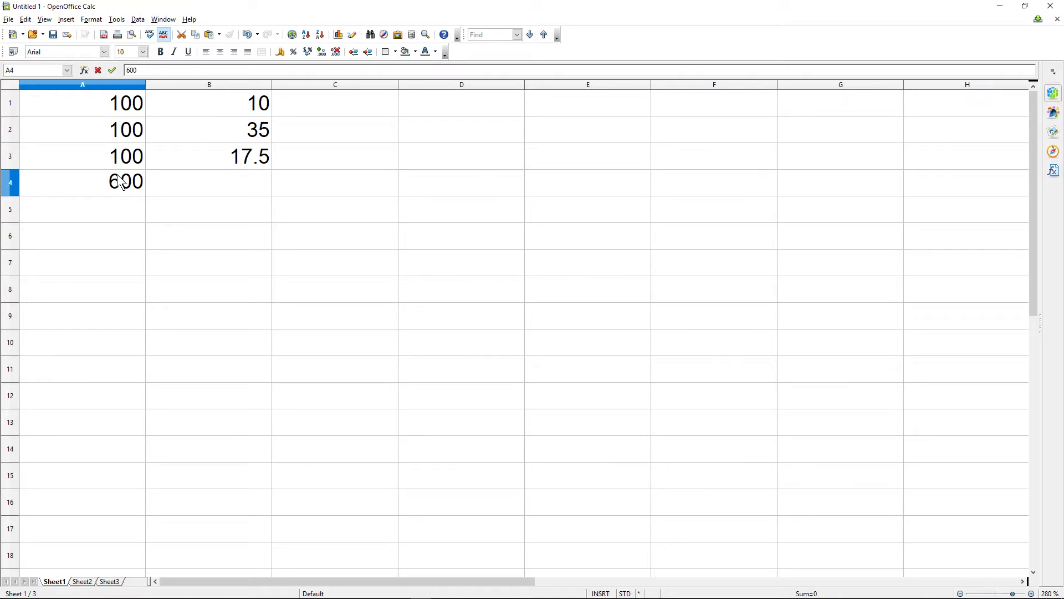
{"action": "left_click", "coordinate": [192, 179]}
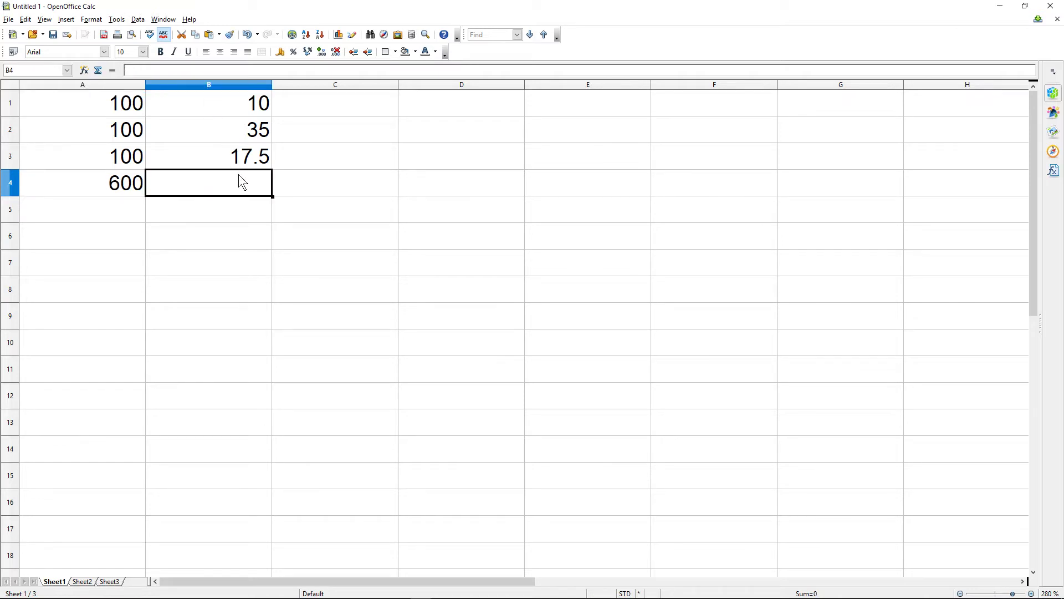
{"action": "type", "text": "=A1*"}
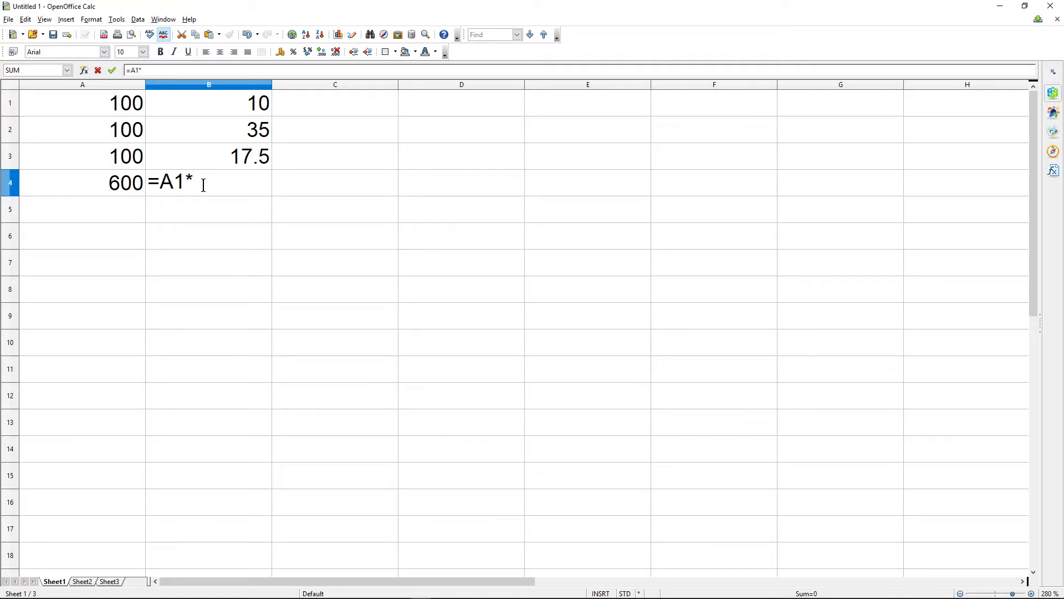
{"action": "type", "text": "01"}
{"action": "key", "text": "Return"}
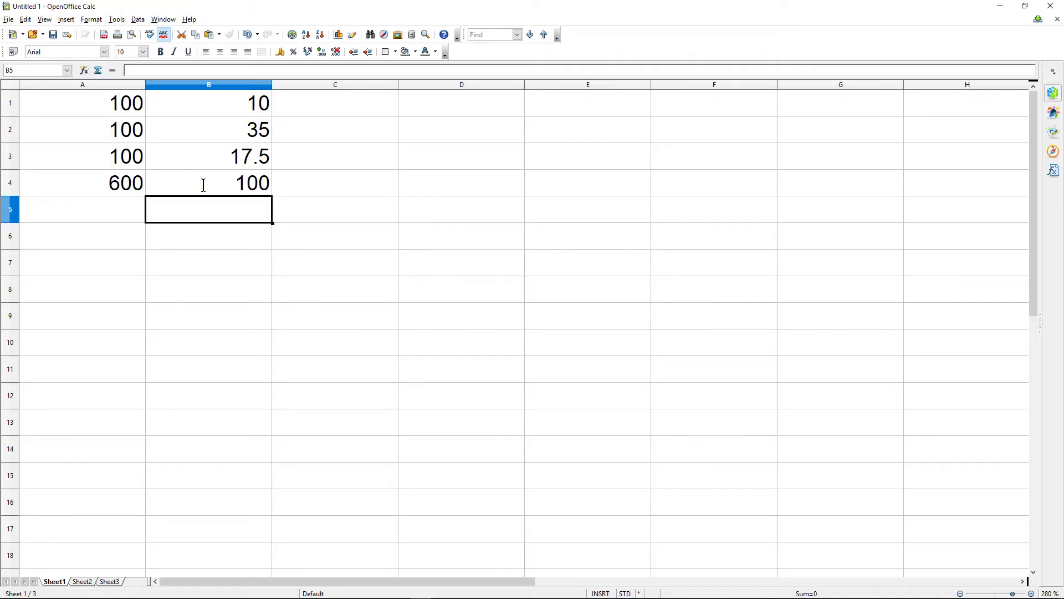
{"action": "left_click", "coordinate": [204, 185]}
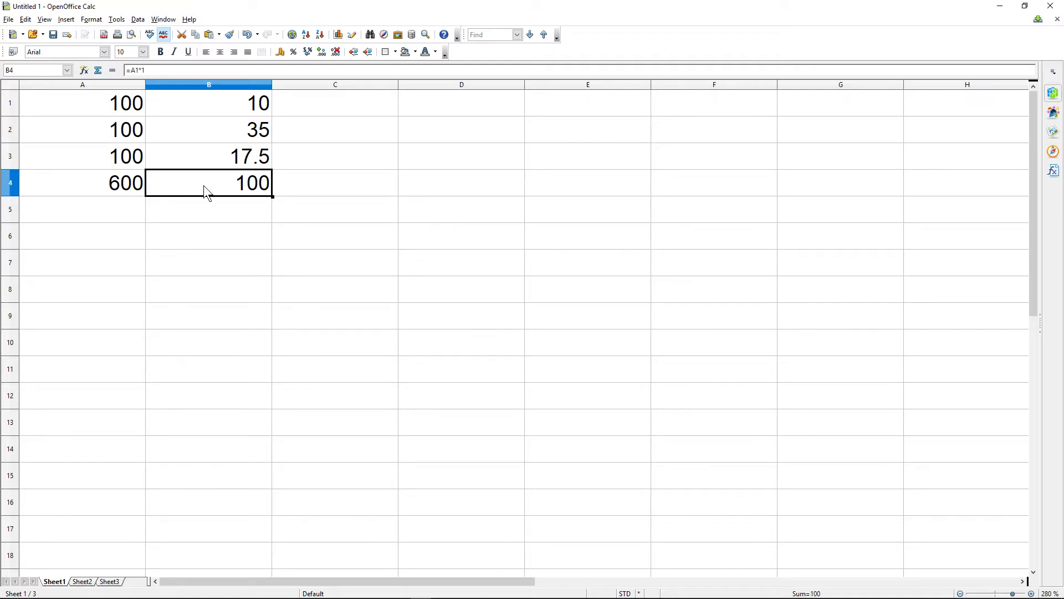
{"action": "left_click", "coordinate": [140, 71]}
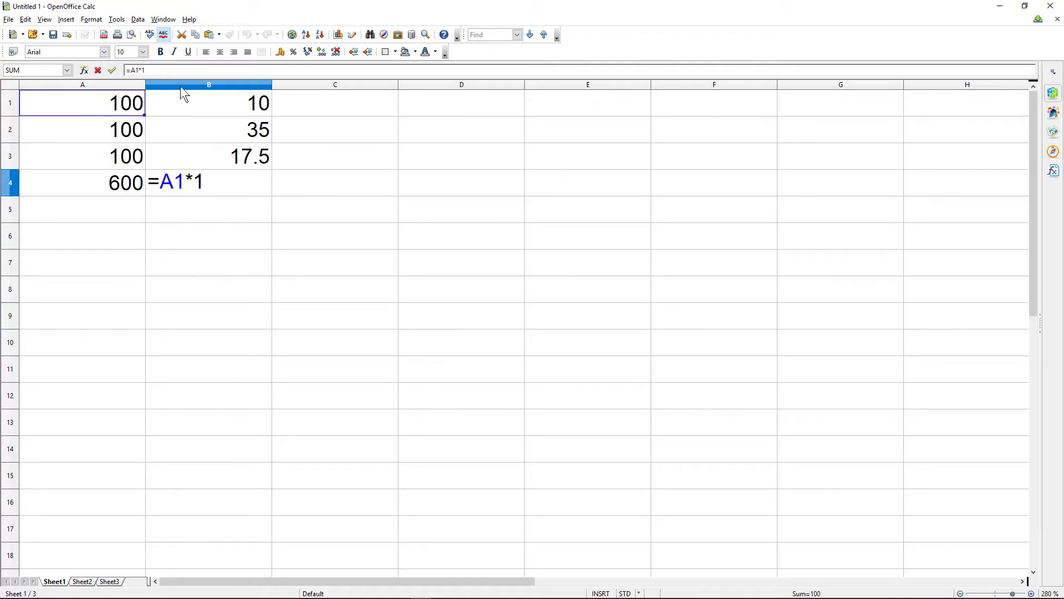
{"action": "left_click", "coordinate": [194, 183]}
{"action": "type", "text": "0."}
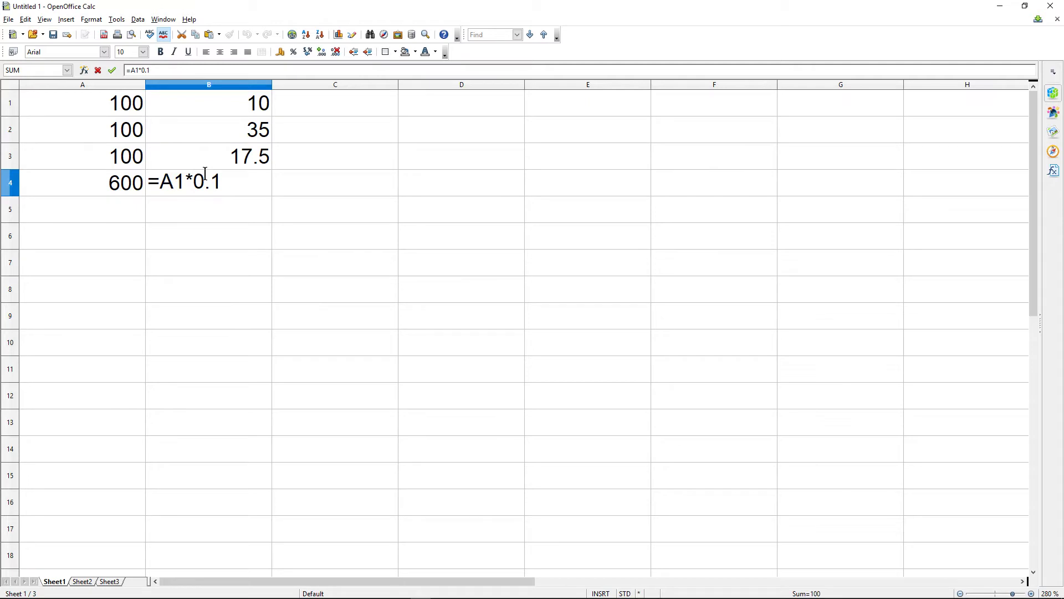
{"action": "key", "text": "Return"}
{"action": "left_click", "coordinate": [219, 186]}
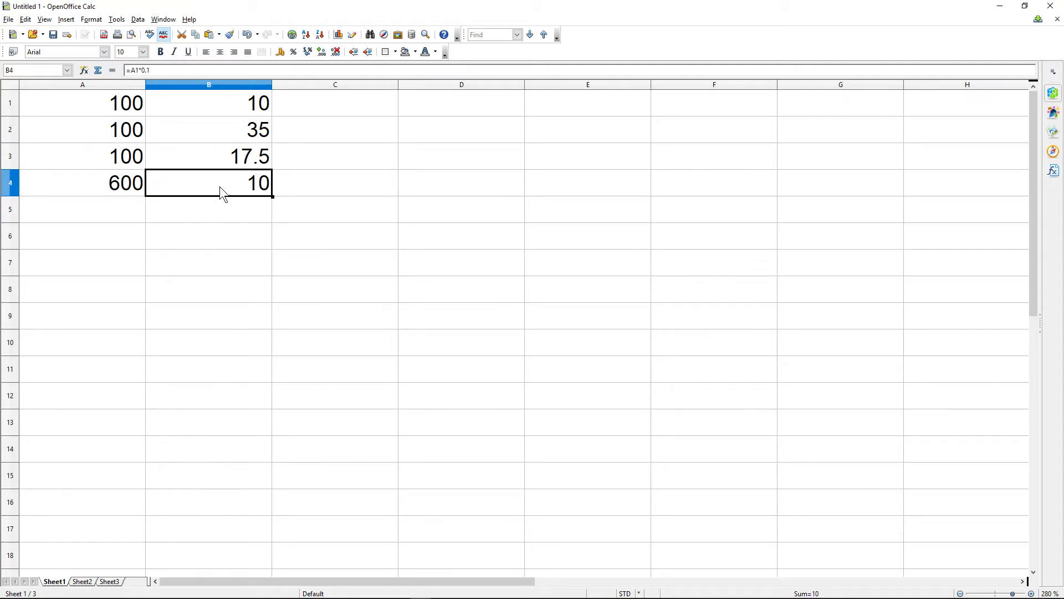
Fix B4's reference from A1 to A4 so the formula =A4*0.1 shows 60.
{"action": "left_click", "coordinate": [205, 101]}
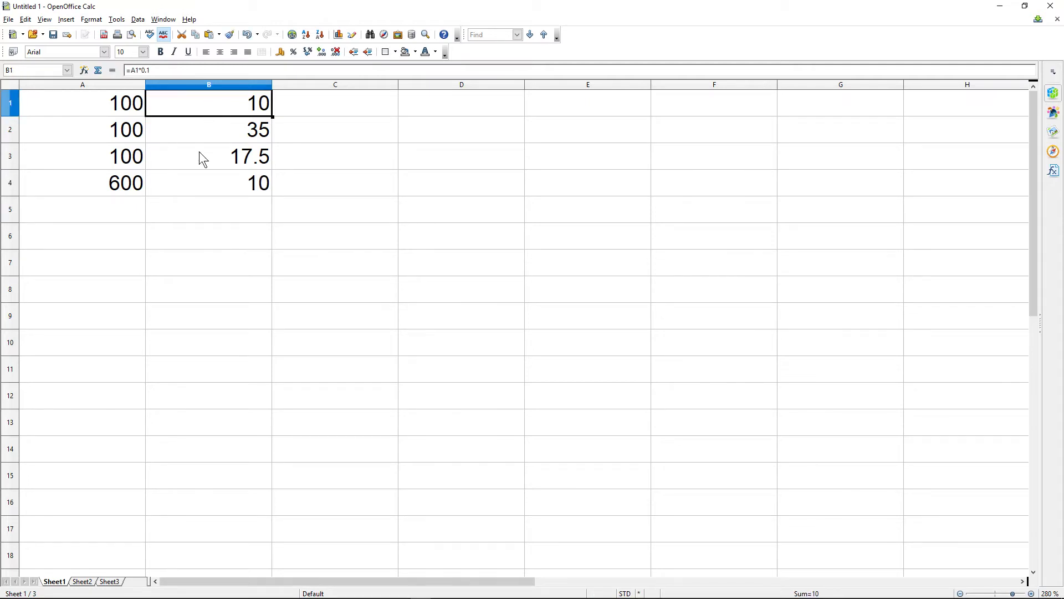
{"action": "left_click", "coordinate": [190, 185]}
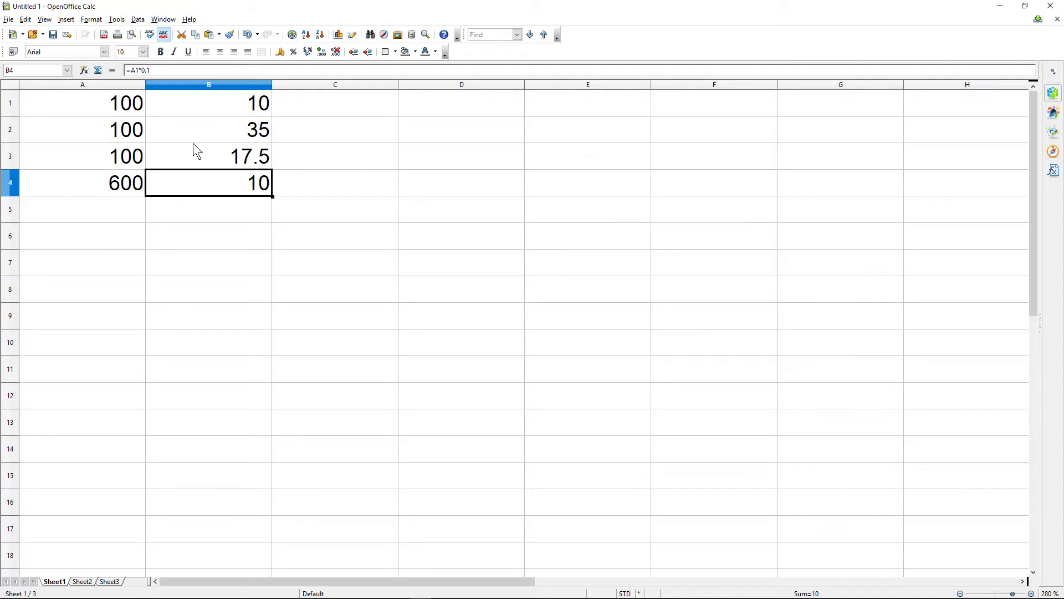
{"action": "left_click", "coordinate": [197, 108]}
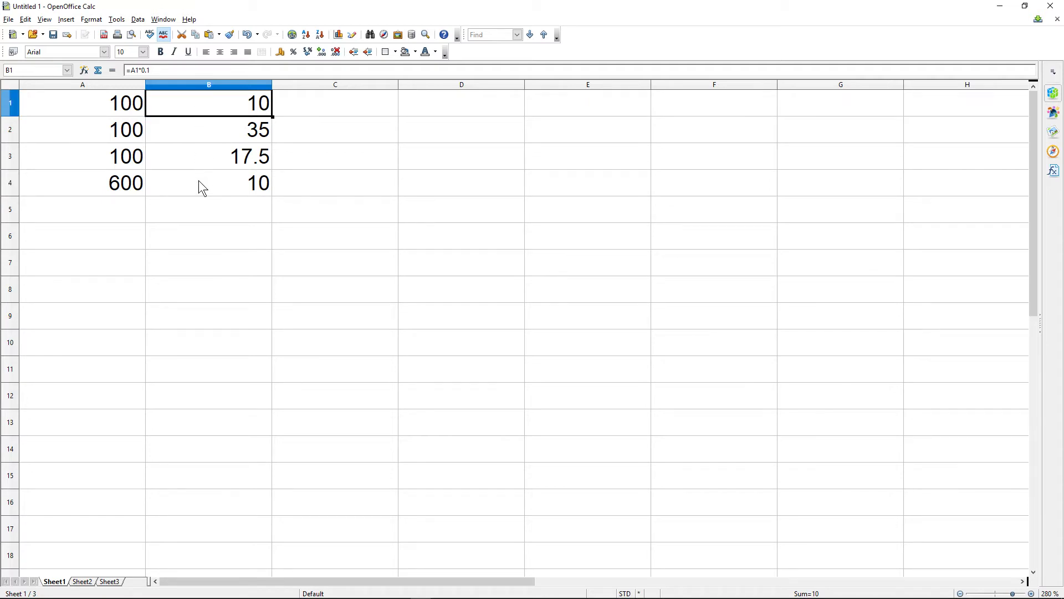
{"action": "left_click", "coordinate": [198, 180]}
{"action": "left_click", "coordinate": [131, 164]}
{"action": "left_click", "coordinate": [122, 183]}
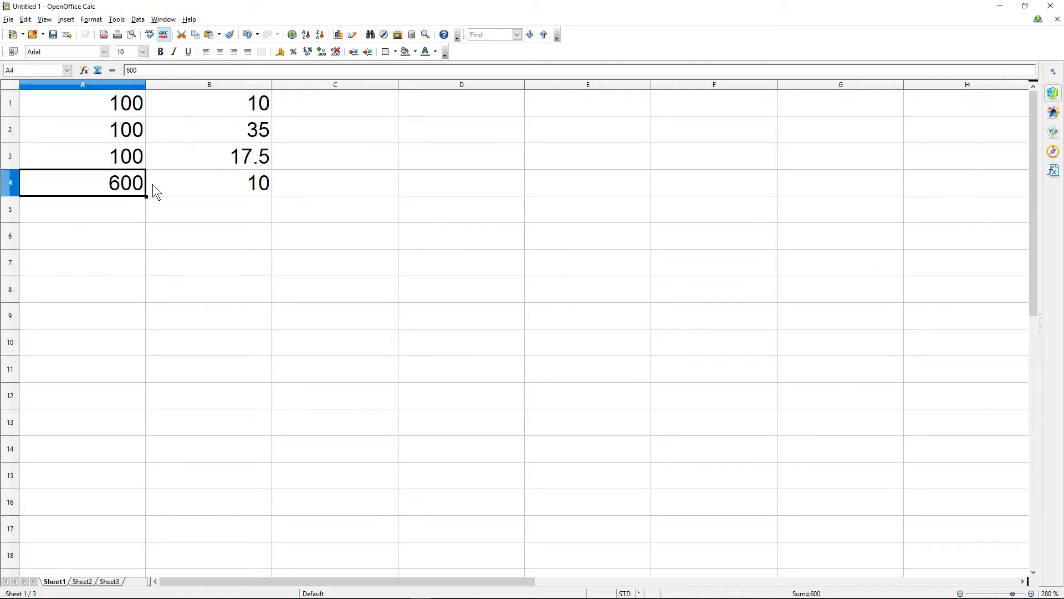
{"action": "left_click", "coordinate": [174, 185]}
{"action": "left_click", "coordinate": [137, 71]}
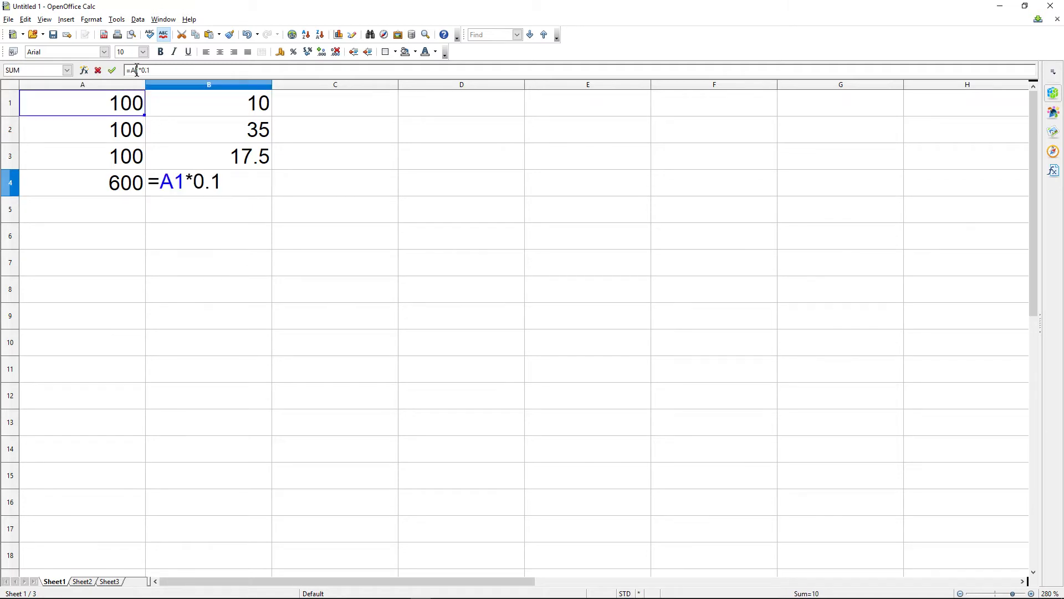
{"action": "type", "text": "4"}
{"action": "key", "text": "BackSpace"}
{"action": "key", "text": "Delete"}
{"action": "type", "text": "4"}
{"action": "key", "text": "Return"}
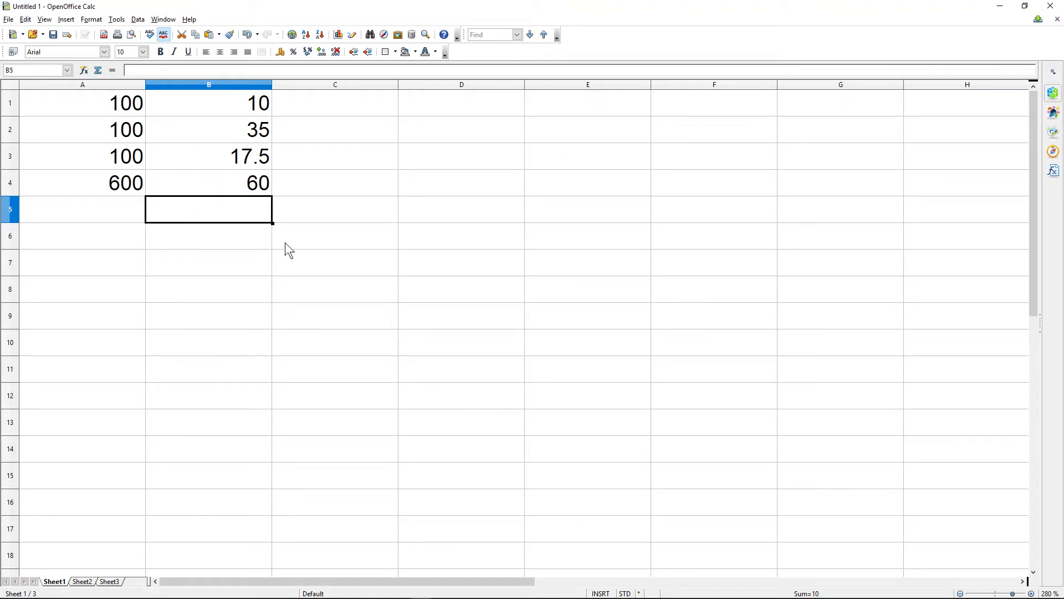
{"action": "left_click", "coordinate": [239, 184]}
{"action": "left_click", "coordinate": [112, 183]}
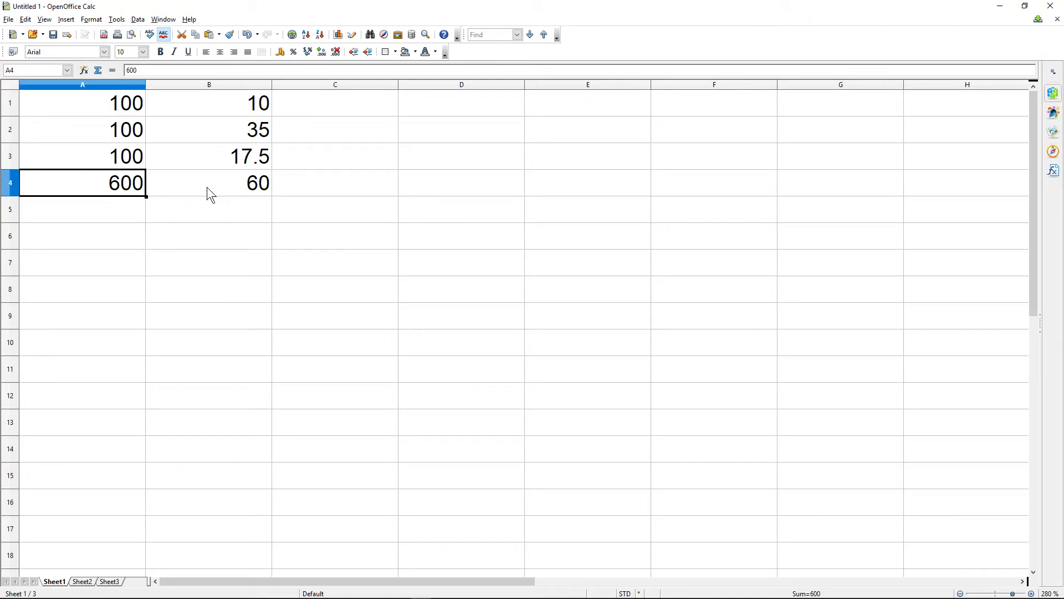
Enter 750 in A5 and =A5*0.45 in B5, showing 337.5.
{"action": "left_click", "coordinate": [209, 189]}
{"action": "left_click", "coordinate": [120, 205]}
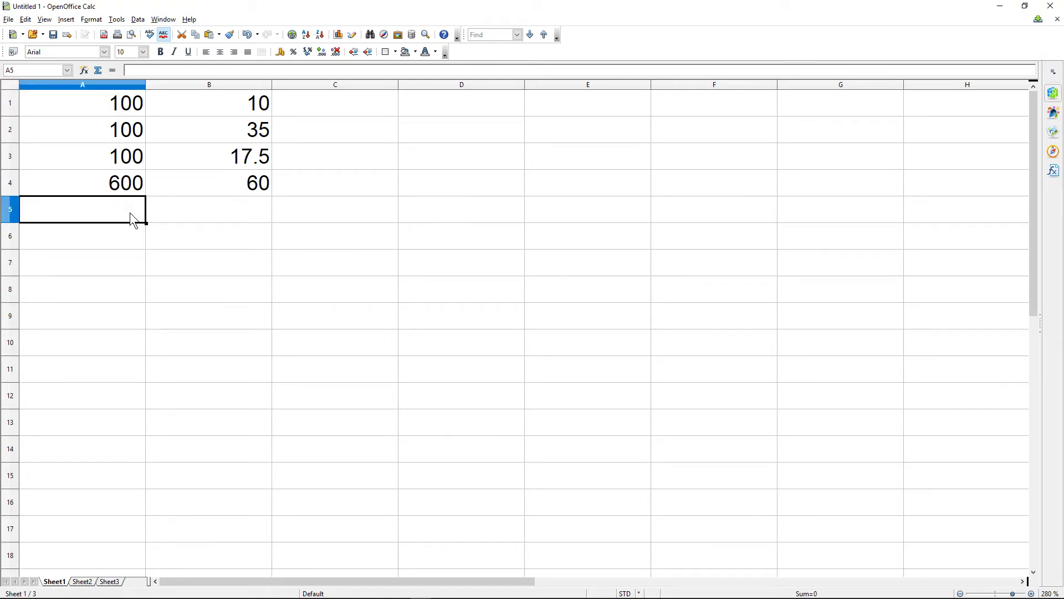
{"action": "type", "text": "750"}
{"action": "left_click", "coordinate": [178, 217]}
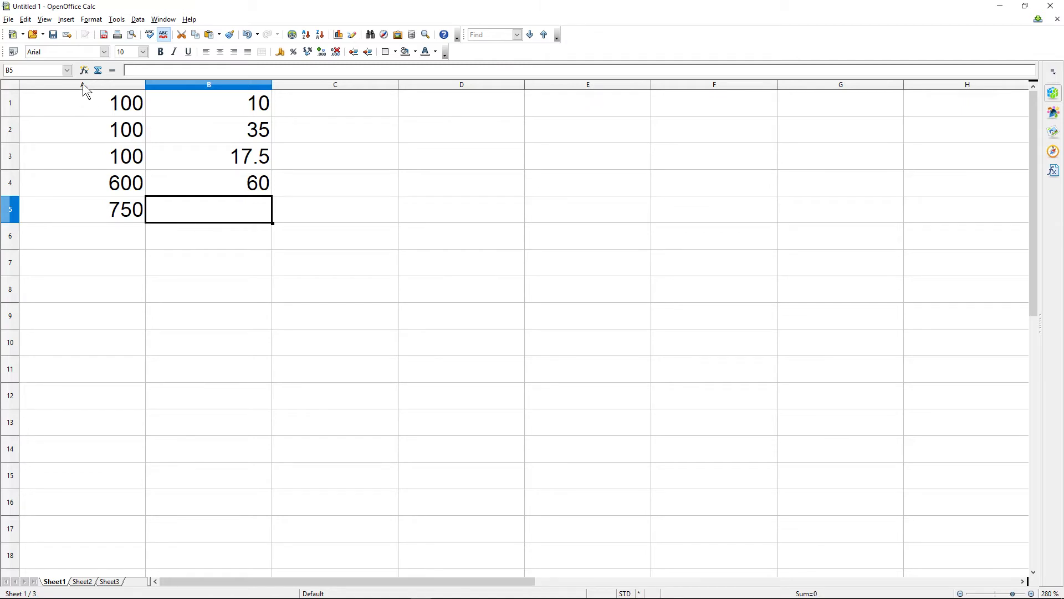
{"action": "type", "text": "=A5"}
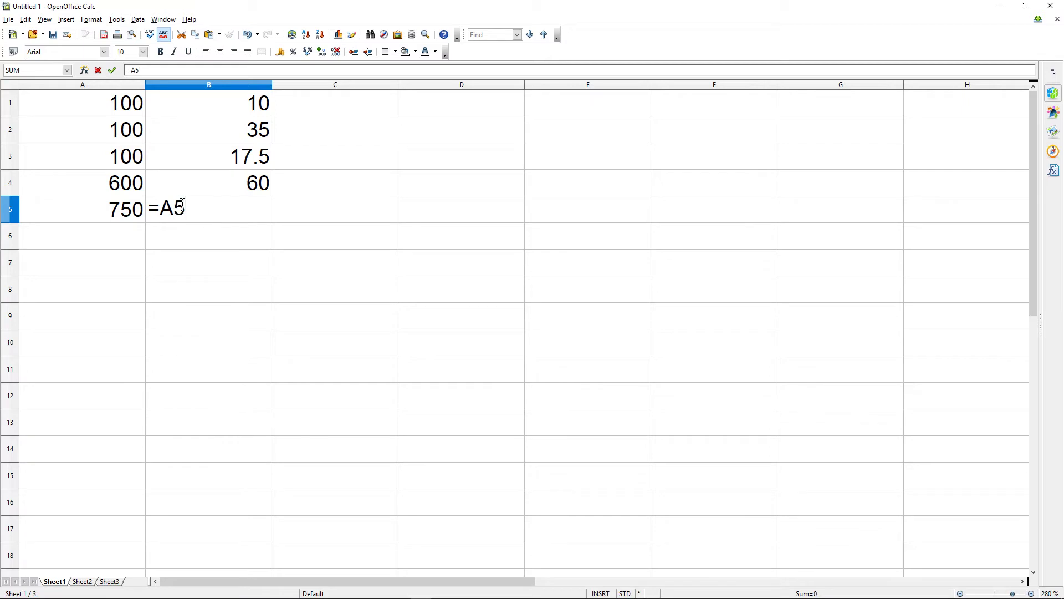
{"action": "type", "text": "*"}
{"action": "type", "text": "."}
{"action": "key", "text": "BackSpace"}
{"action": "type", "text": "0.45"}
{"action": "key", "text": "Return"}
{"action": "left_click", "coordinate": [237, 215]}
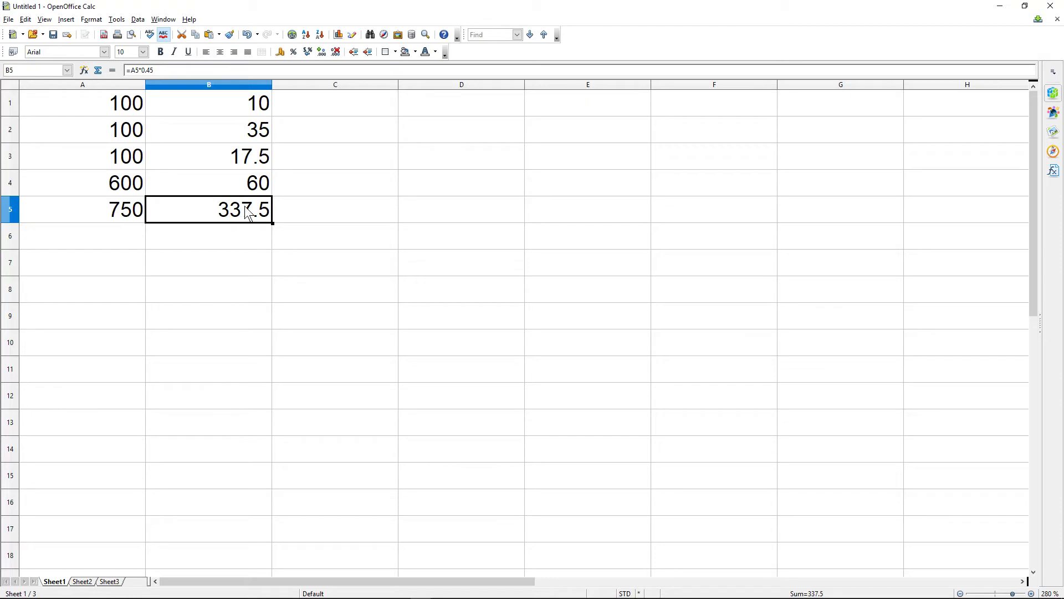
Fill the 750 from A5 down into A6 with Ctrl+D.
{"action": "left_click", "coordinate": [138, 219]}
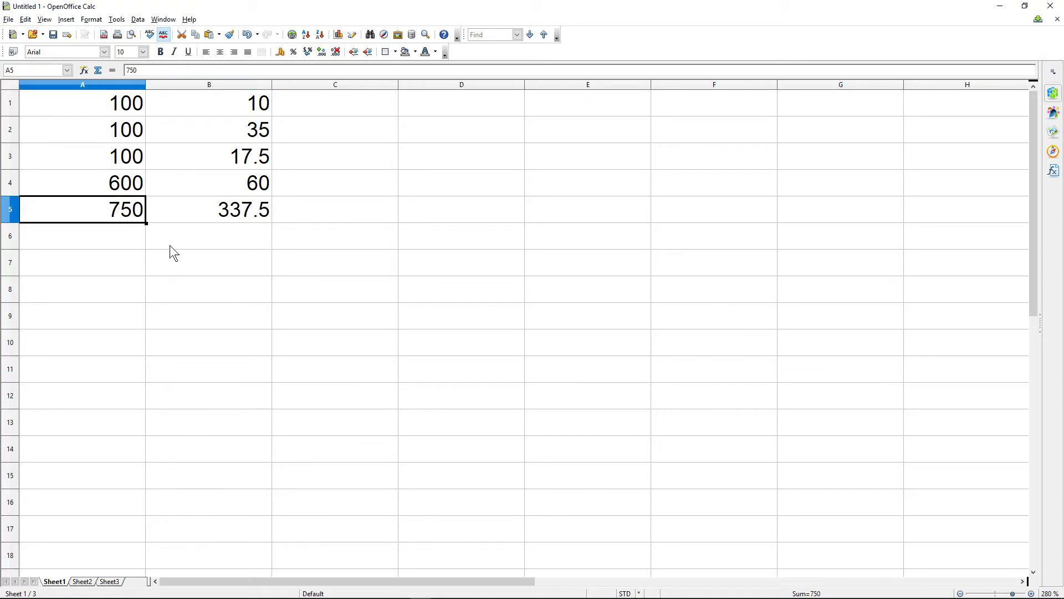
{"action": "left_click_drag", "start_coordinate": [128, 220], "coordinate": [133, 245]}
{"action": "key", "text": "ctrl+d"}
{"action": "left_click", "coordinate": [179, 239]}
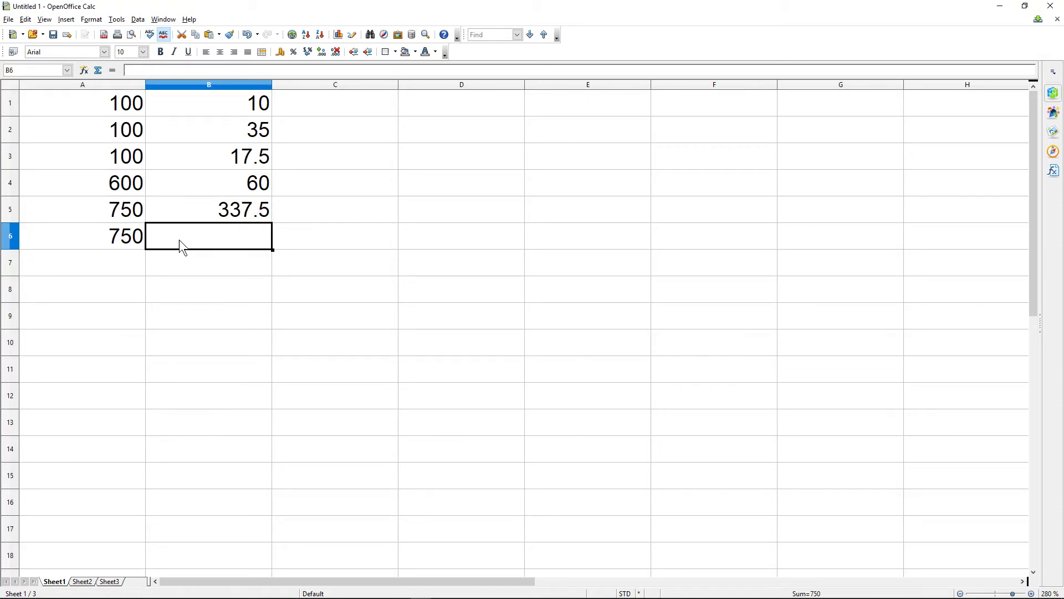
Make B6 hold =A6*0.5 showing 375, adding the missing leading = sign.
{"action": "type", "text": "A1"}
{"action": "key", "text": "BackSpace"}
{"action": "type", "text": "6"}
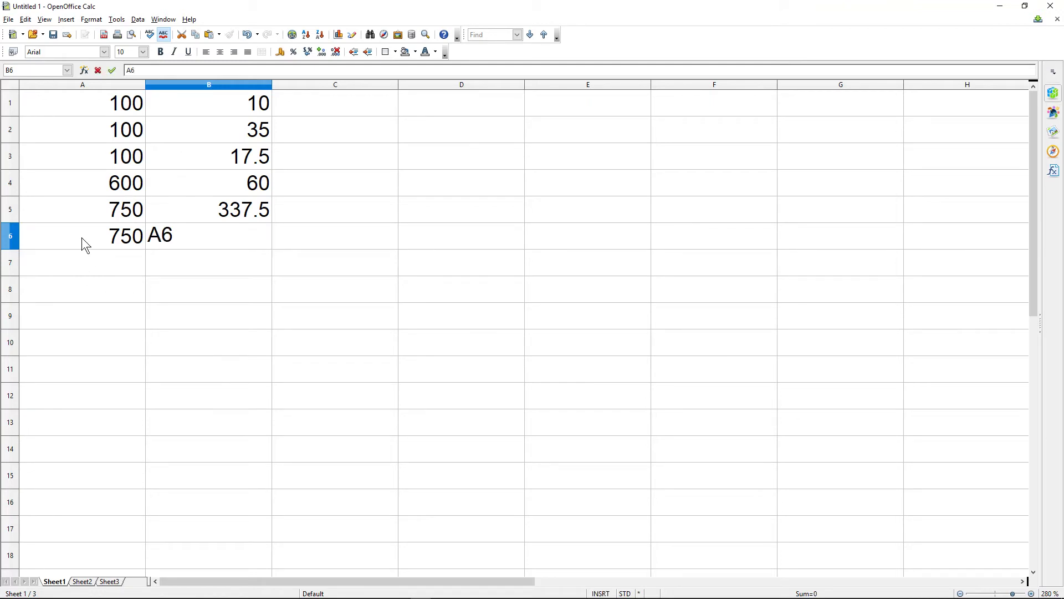
{"action": "type", "text": "*"}
{"action": "type", "text": "0.5"}
{"action": "key", "text": "Return"}
{"action": "left_click", "coordinate": [161, 238]}
{"action": "double_click", "coordinate": [158, 237]}
{"action": "type", "text": "="}
{"action": "key", "text": "Return"}
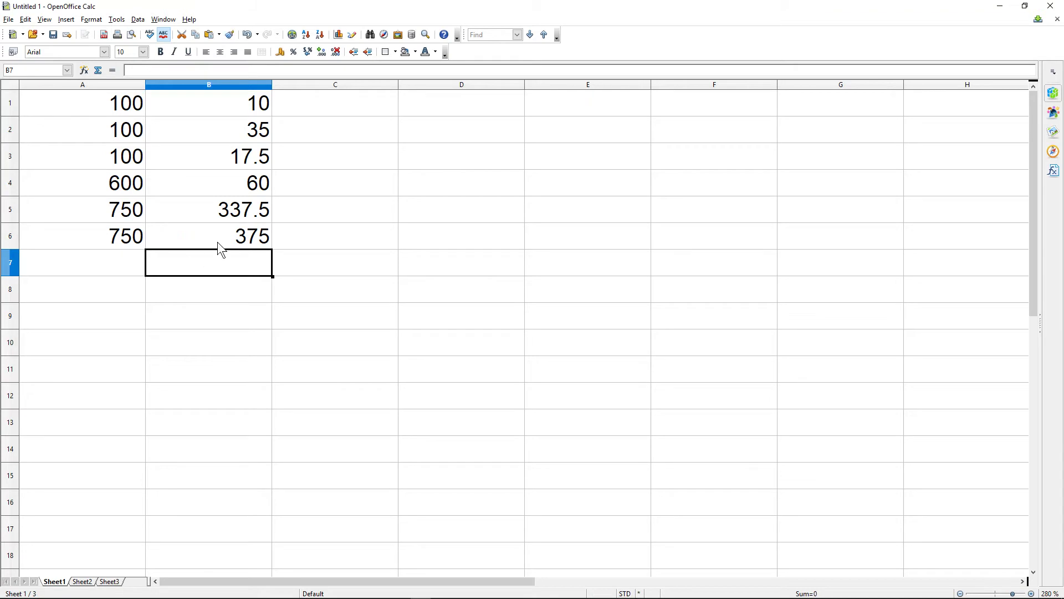
{"action": "left_click", "coordinate": [215, 242]}
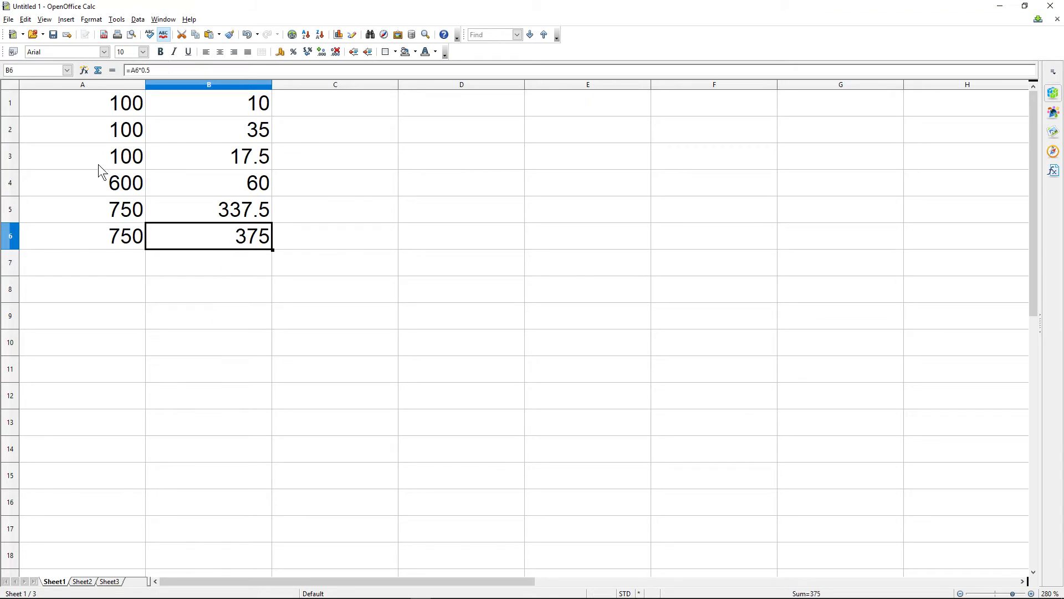
{"action": "key", "text": "super"}
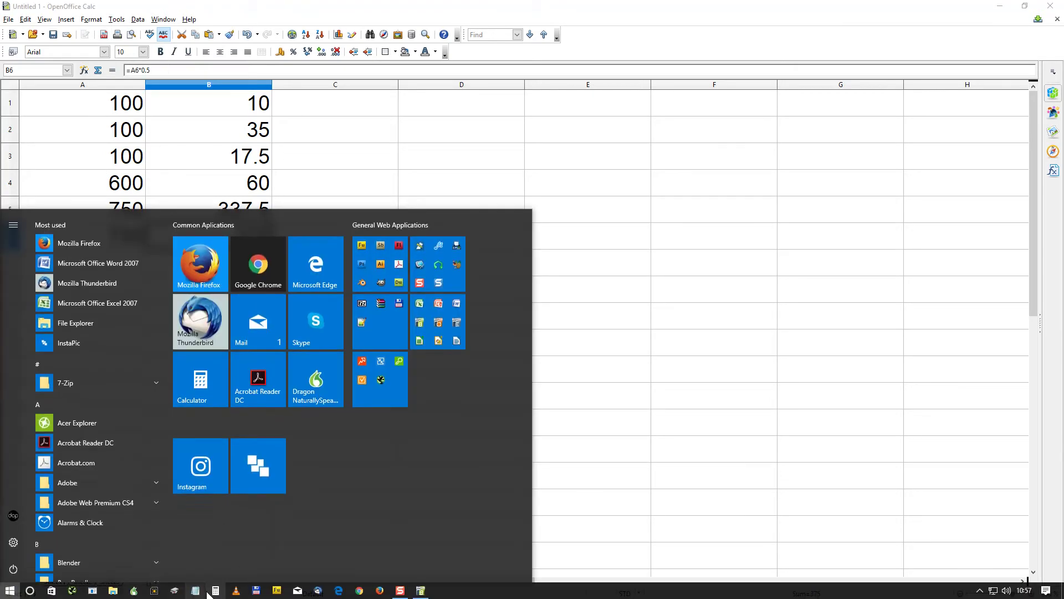
In Windows Calculator, compute 100 × 0.1 to confirm the result 10.
{"action": "left_click", "coordinate": [215, 590]}
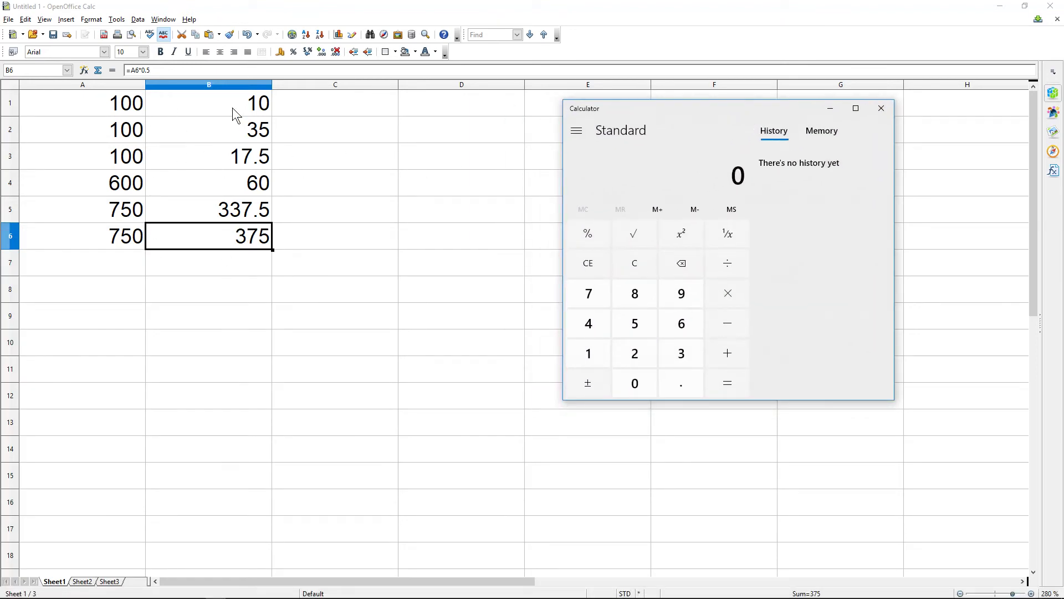
{"action": "left_click_drag", "start_coordinate": [728, 112], "coordinate": [756, 124]}
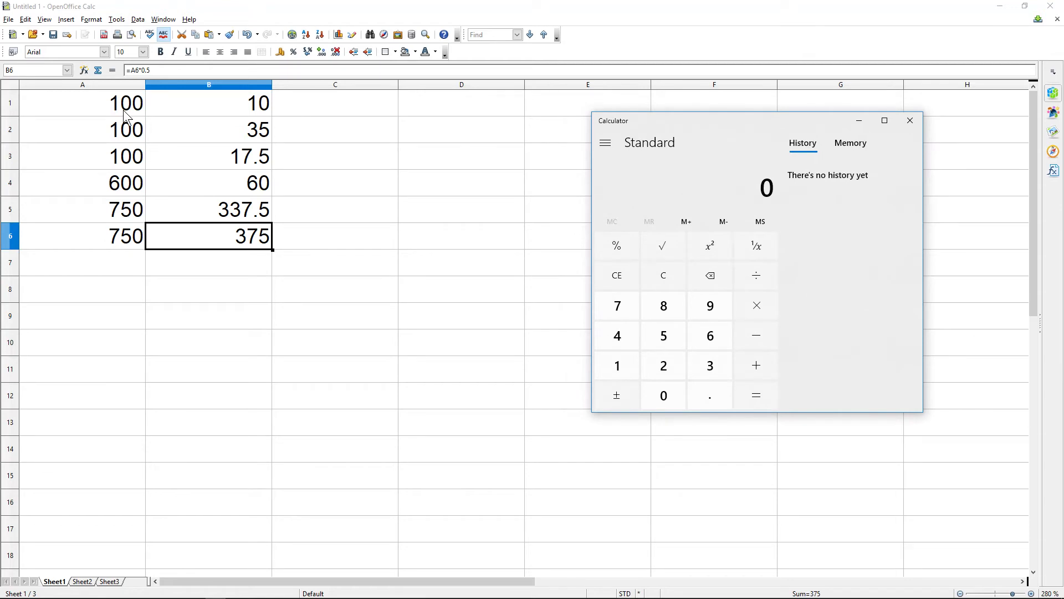
{"action": "left_click", "coordinate": [617, 365]}
{"action": "left_click", "coordinate": [663, 395]}
{"action": "left_click", "coordinate": [663, 395]}
{"action": "left_click", "coordinate": [769, 305]}
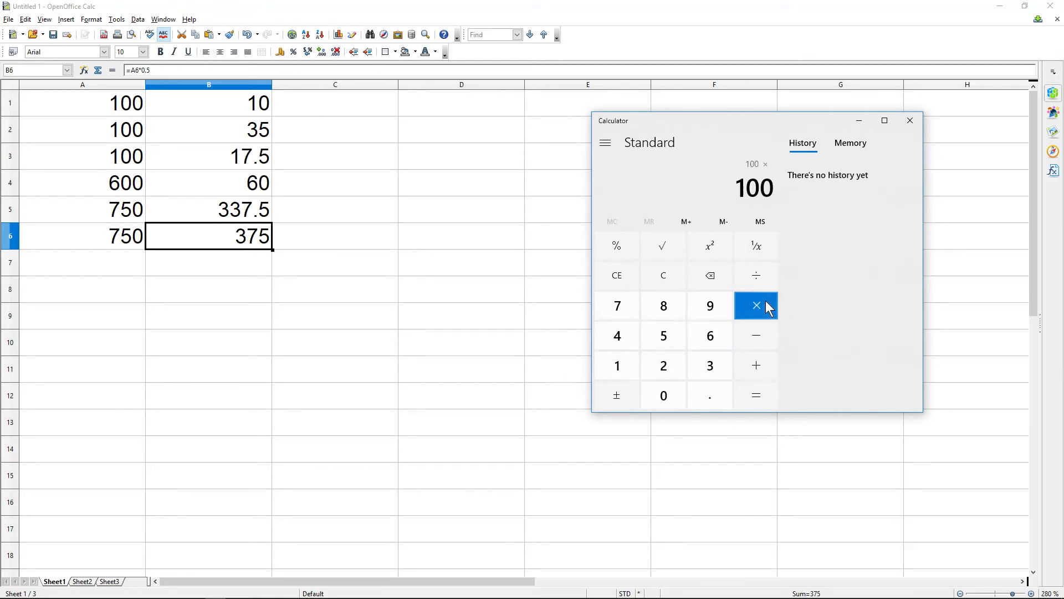
{"action": "left_click", "coordinate": [664, 395]}
{"action": "left_click", "coordinate": [710, 395]}
{"action": "left_click", "coordinate": [617, 365]}
{"action": "left_click", "coordinate": [756, 395]}
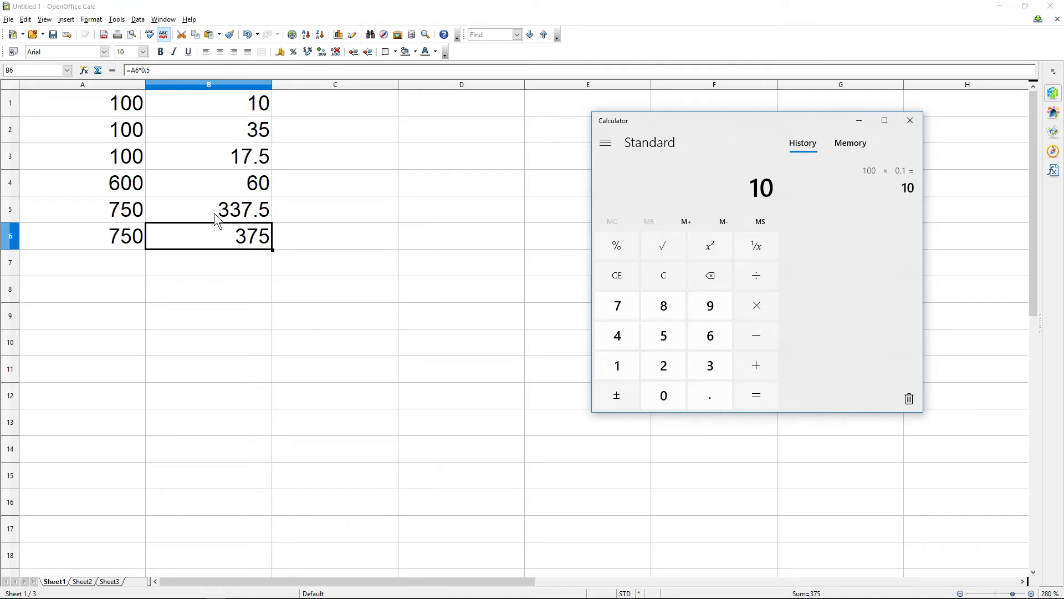
Compute 750 × 0.45 and 750 × 0.5 to confirm 337.5 and 375, then close Calculator.
{"action": "left_click", "coordinate": [710, 277]}
{"action": "type", "text": "750*0.45"}
{"action": "key", "text": "Return"}
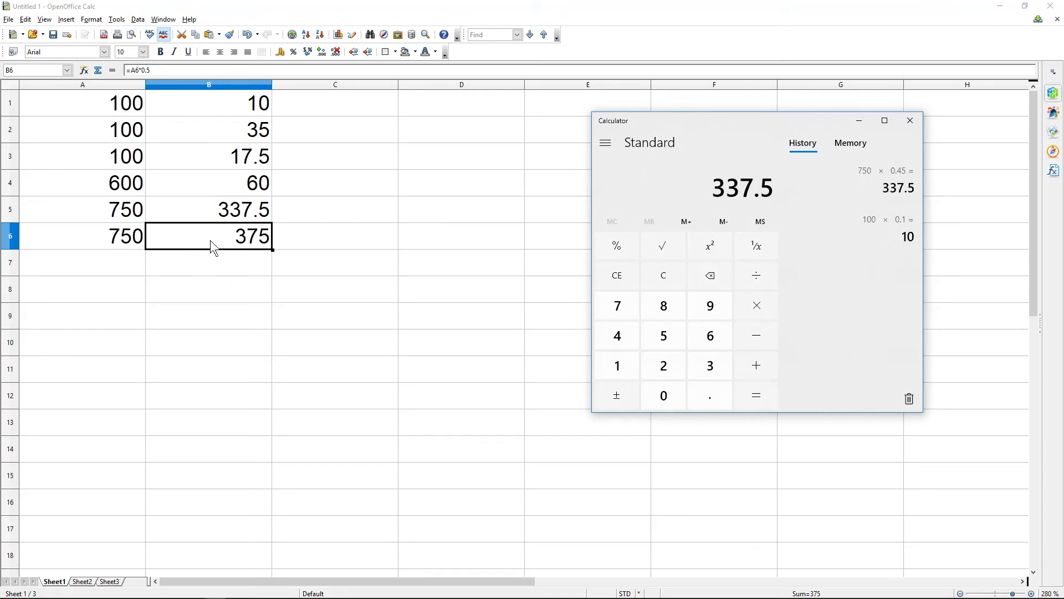
{"action": "left_click", "coordinate": [686, 275]}
{"action": "type", "text": "750"}
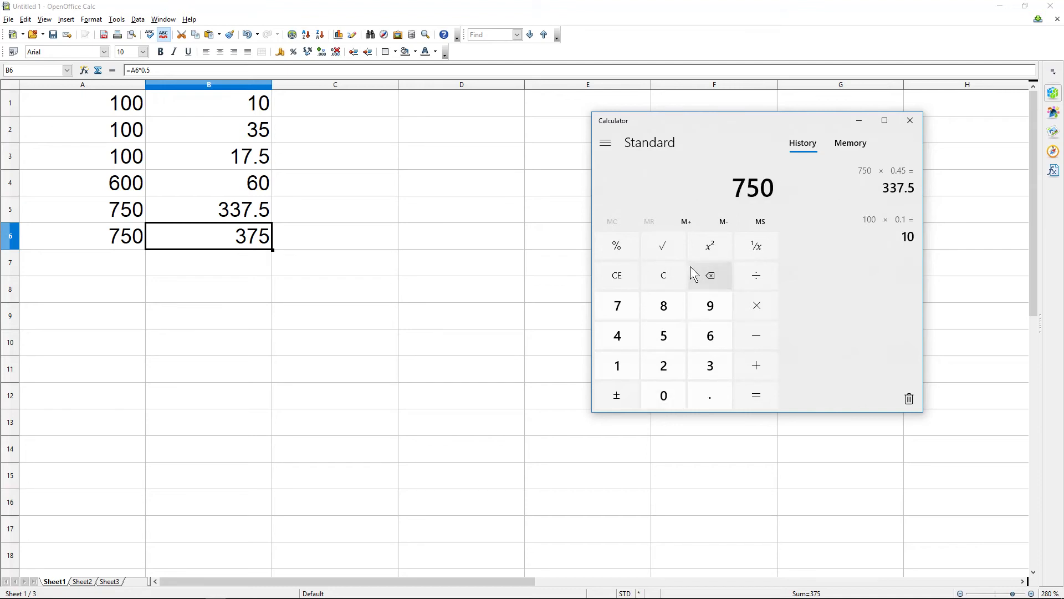
{"action": "type", "text": "*0.5"}
{"action": "key", "text": "Return"}
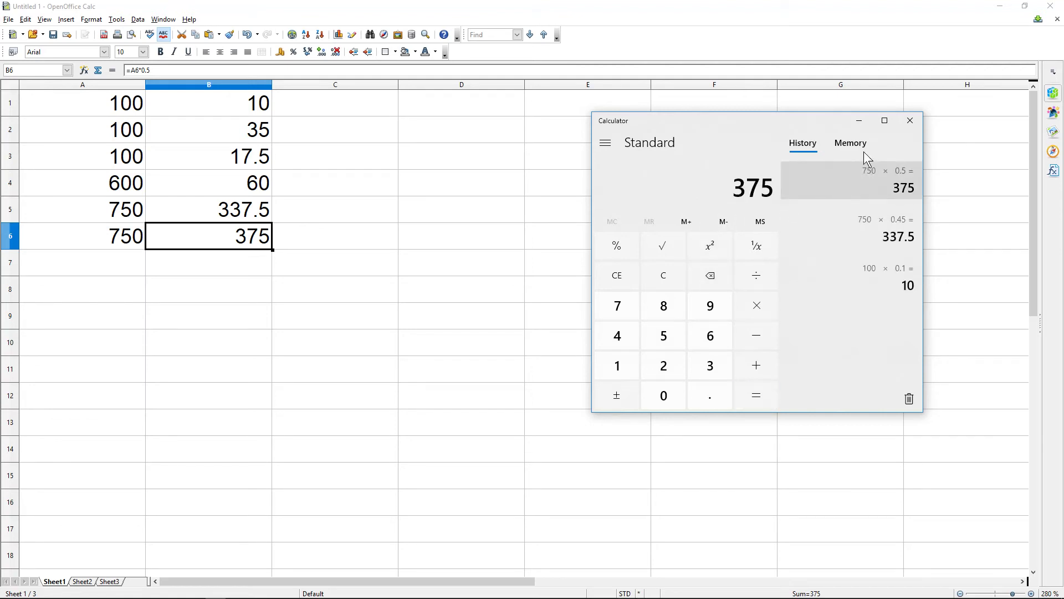
{"action": "left_click", "coordinate": [909, 121]}
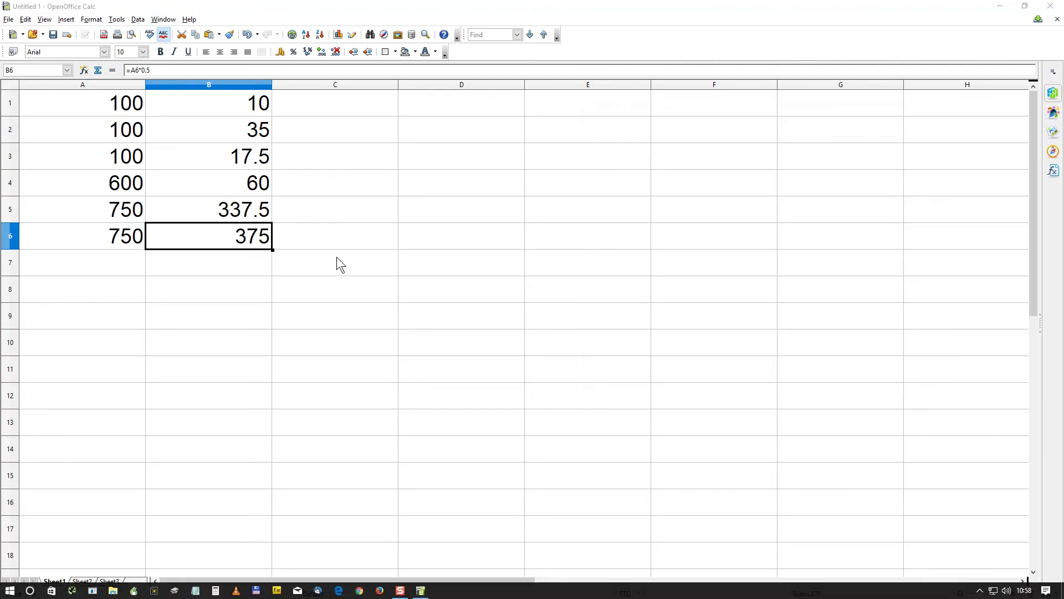
Enter the amounts 100, 200, 500, 1000, 450 and 650 in D1:D6.
{"action": "left_click", "coordinate": [243, 261]}
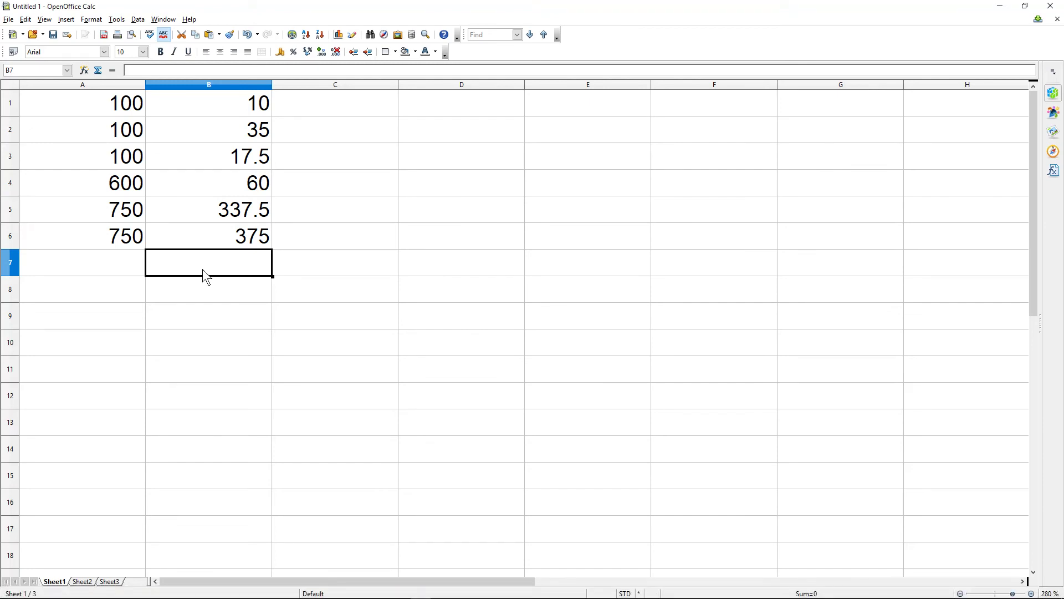
{"action": "left_click", "coordinate": [451, 105]}
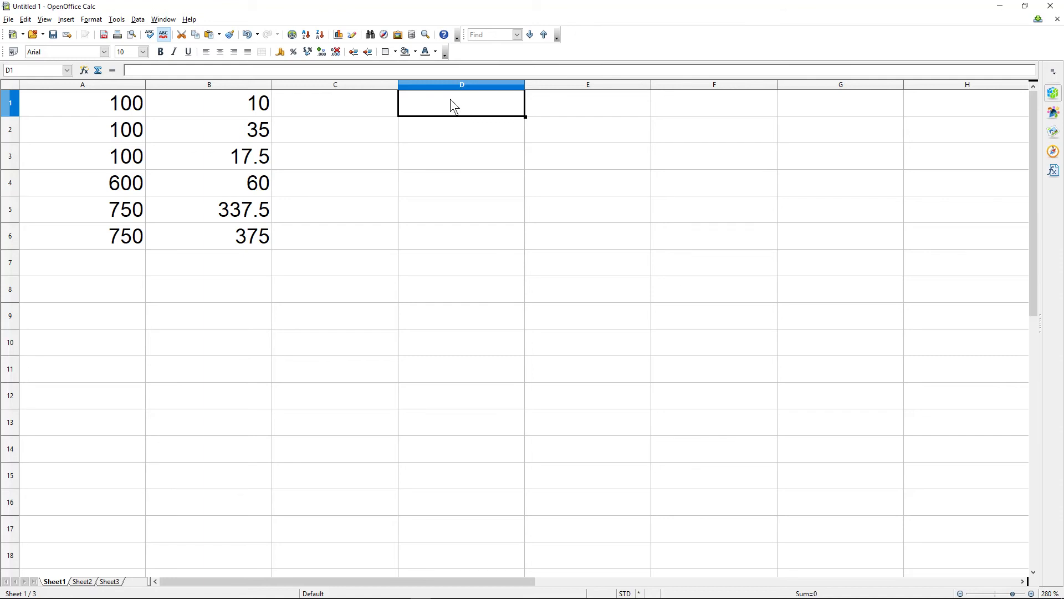
{"action": "type", "text": "100"}
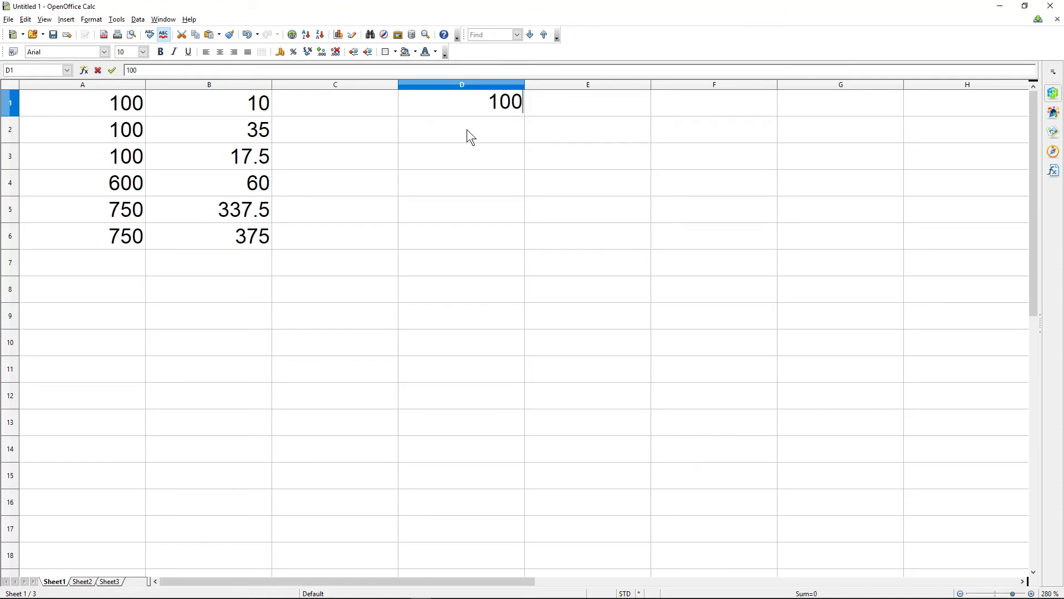
{"action": "key", "text": "Return"}
{"action": "type", "text": "200"}
{"action": "key", "text": "Return"}
{"action": "type", "text": "500"}
{"action": "key", "text": "Return"}
{"action": "type", "text": "1000"}
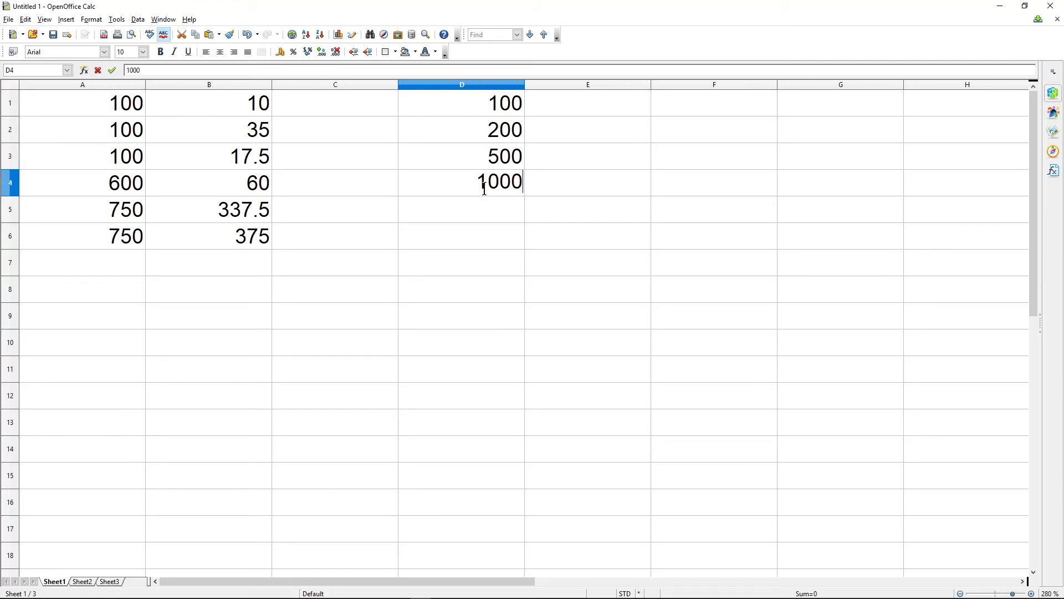
{"action": "key", "text": "Return"}
{"action": "type", "text": "450"}
{"action": "key", "text": "Return"}
{"action": "type", "text": "650"}
{"action": "key", "text": "Return"}
Enter 800, 700, 900, 1200 and 635 in D7:D11, correcting D8 and D10.
{"action": "type", "text": "800"}
{"action": "left_click", "coordinate": [496, 290]}
{"action": "type", "text": "500"}
{"action": "left_click", "coordinate": [498, 311]}
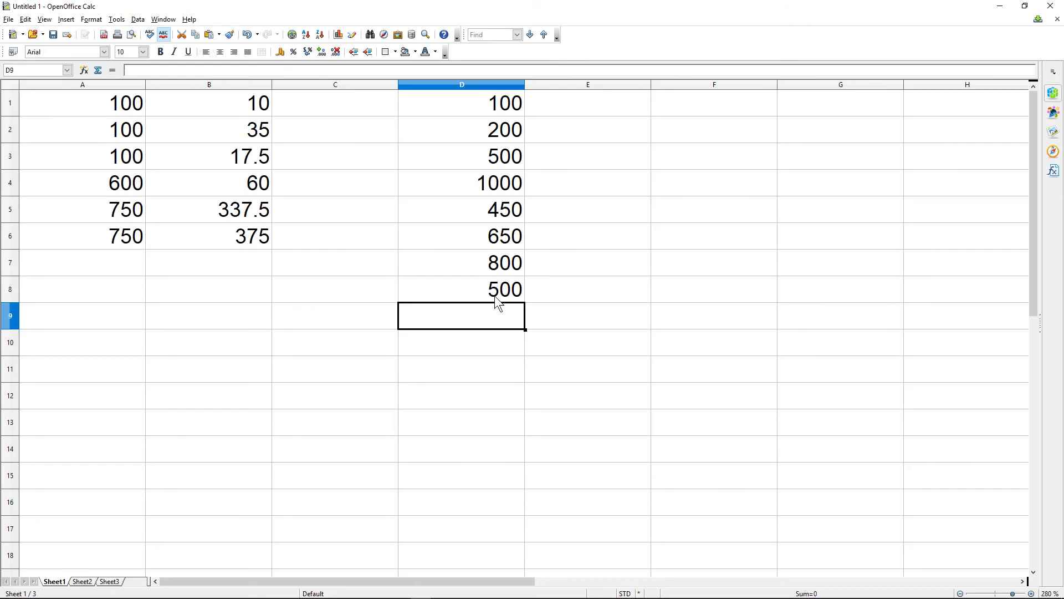
{"action": "left_click", "coordinate": [494, 295]}
{"action": "type", "text": "700"}
{"action": "left_click", "coordinate": [495, 309]}
{"action": "type", "text": "900"}
{"action": "left_click", "coordinate": [503, 342]}
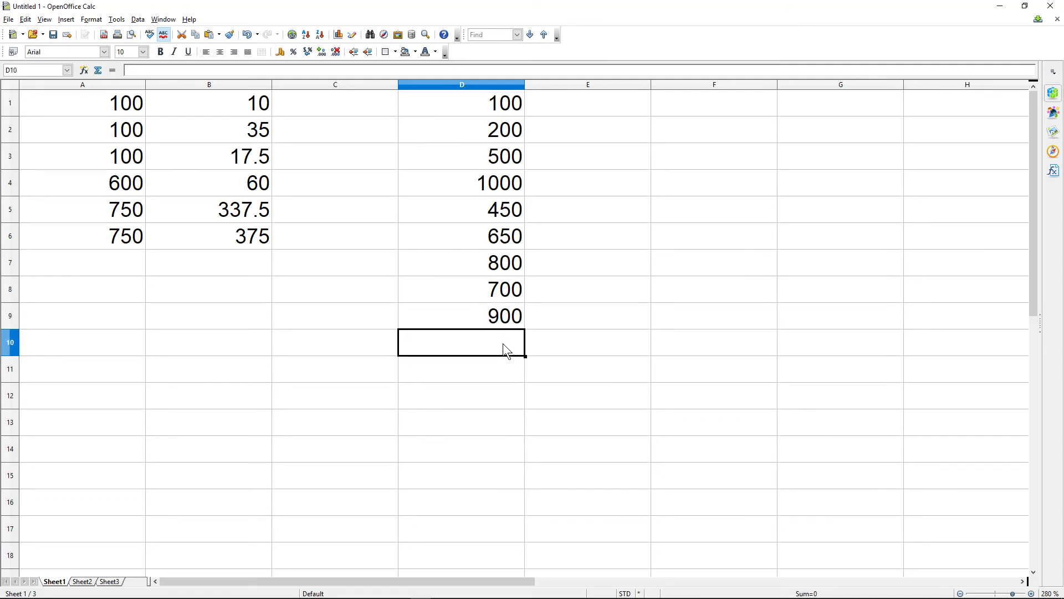
{"action": "type", "text": "1000"}
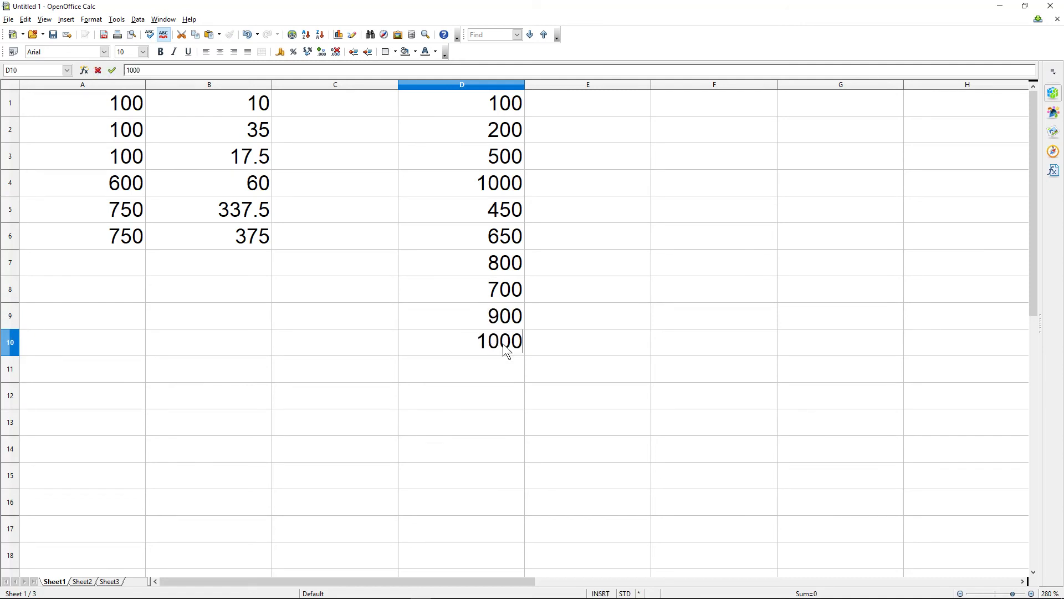
{"action": "left_click_drag", "start_coordinate": [501, 342], "coordinate": [488, 342]}
{"action": "left_click", "coordinate": [495, 364]}
{"action": "type", "text": "6"}
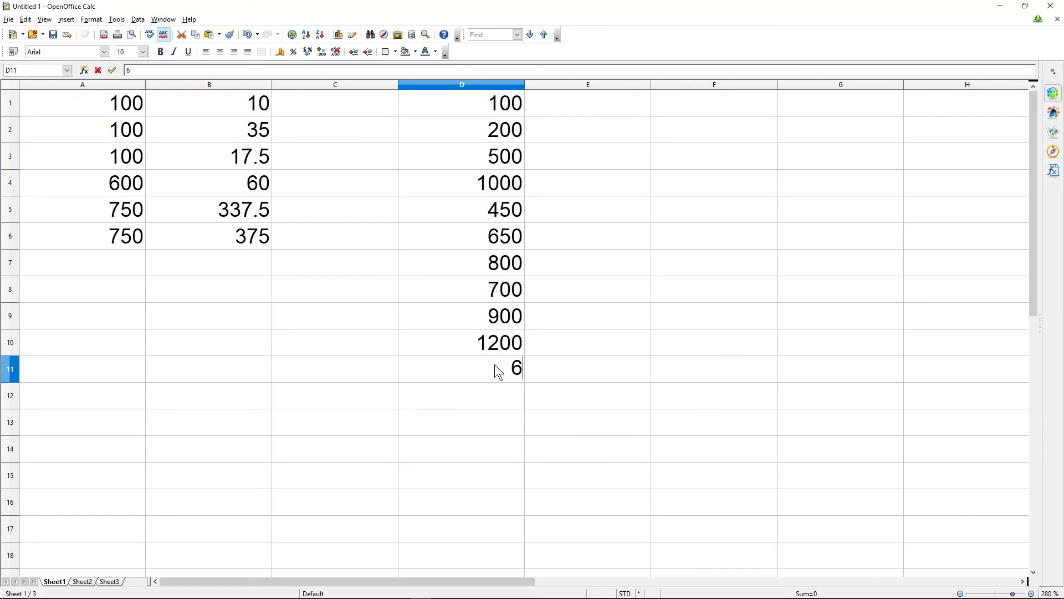
{"action": "type", "text": "35"}
{"action": "key", "text": "Return"}
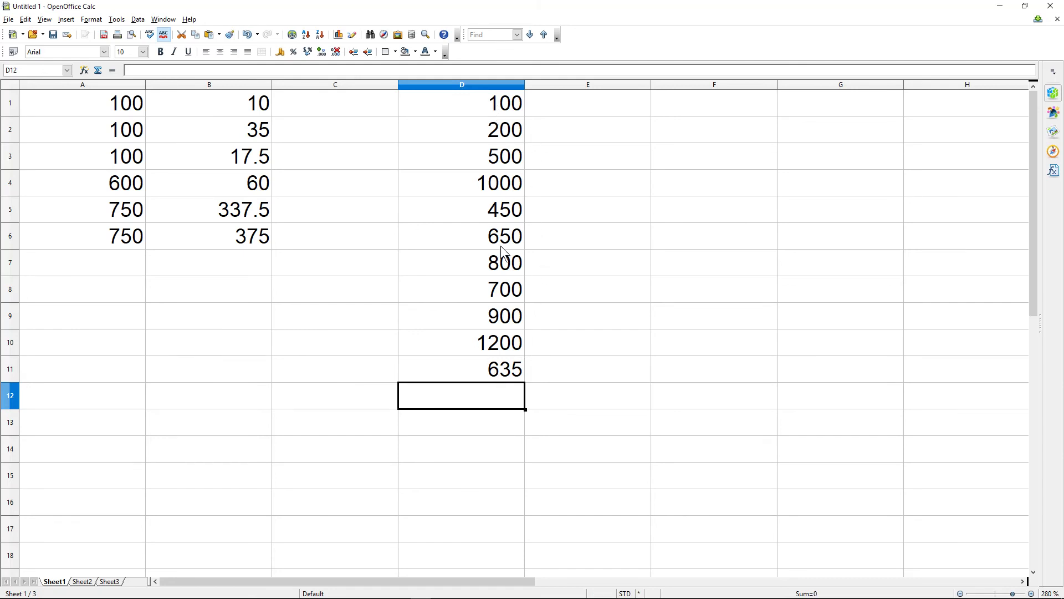
{"action": "left_click", "coordinate": [580, 113]}
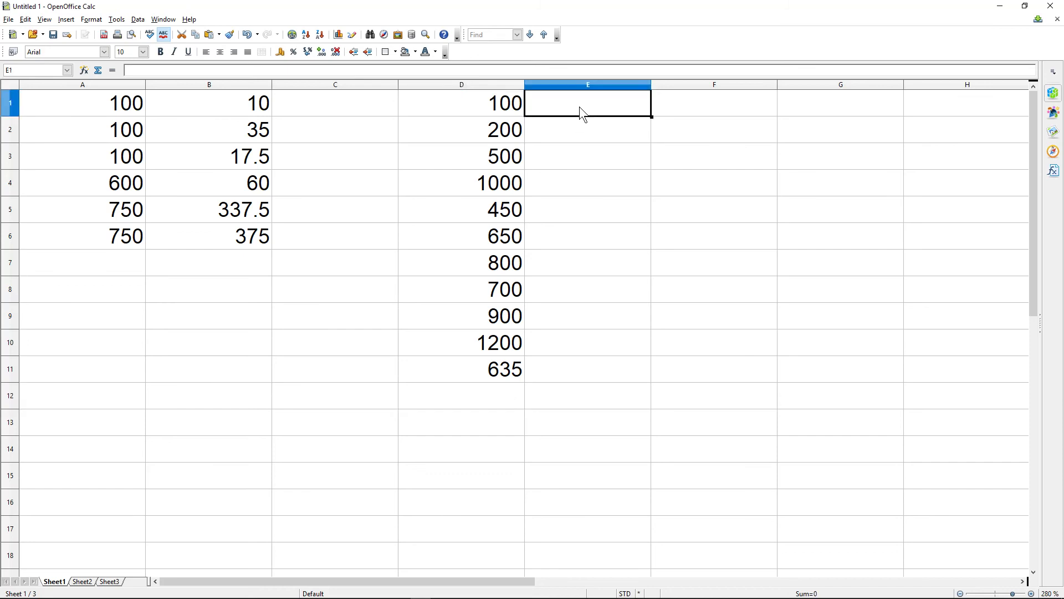
Enter =D1*0.1 in E1 and fill it down to E11, giving 10 through 63.5.
{"action": "type", "text": "=D1*0.1"}
{"action": "key", "text": "Return"}
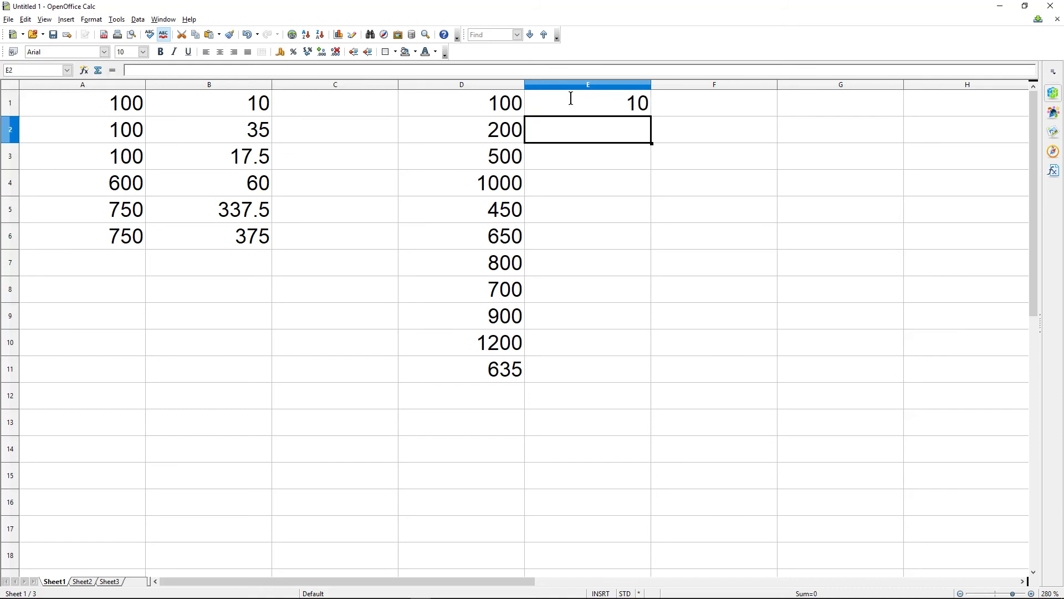
{"action": "left_click", "coordinate": [660, 112]}
{"action": "left_click", "coordinate": [642, 104]}
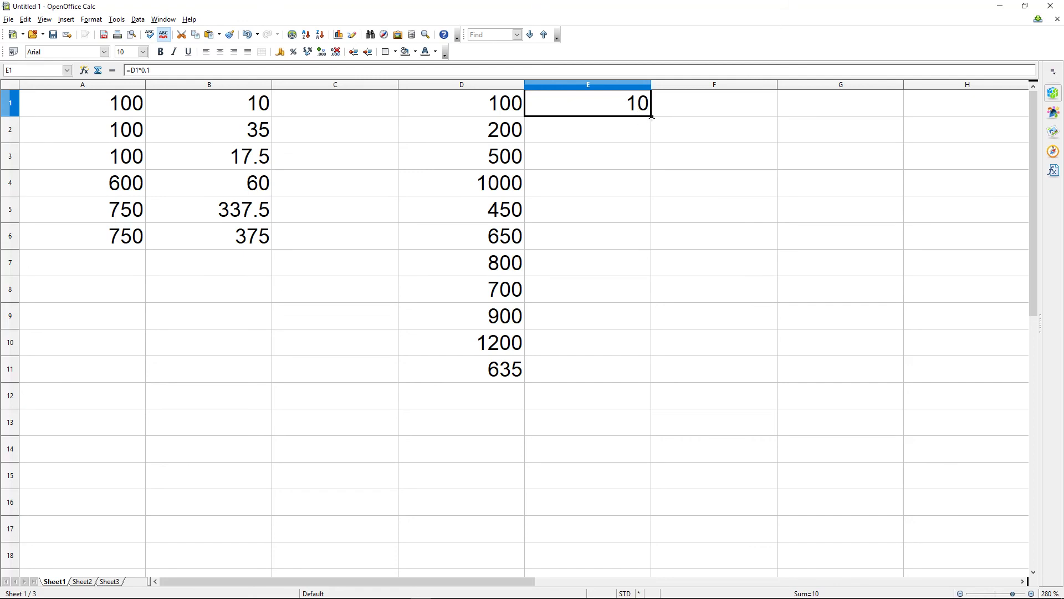
{"action": "left_click_drag", "start_coordinate": [651, 116], "coordinate": [633, 377]}
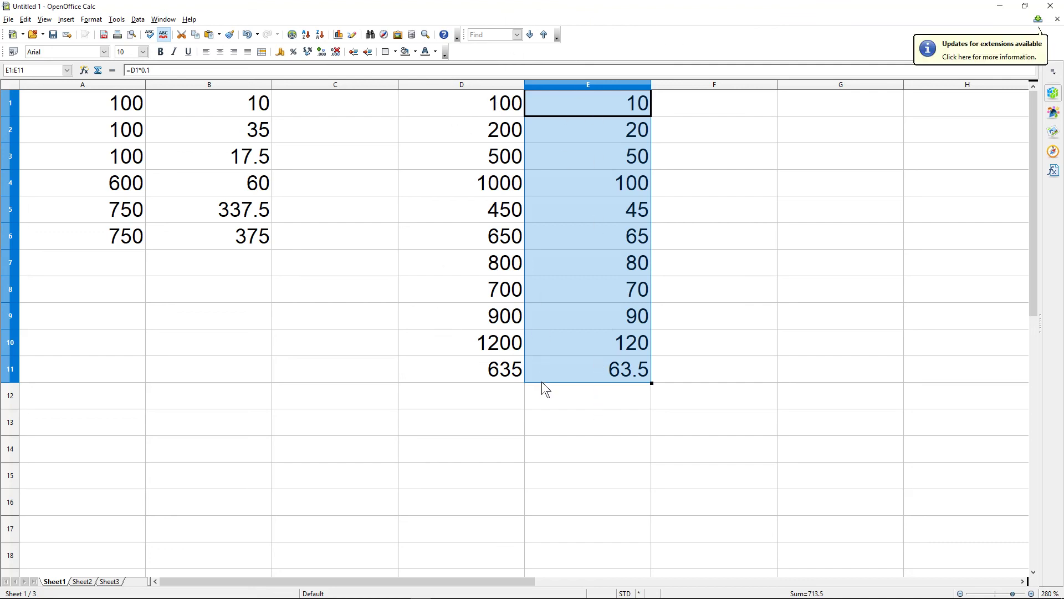
{"action": "left_click", "coordinate": [487, 103]}
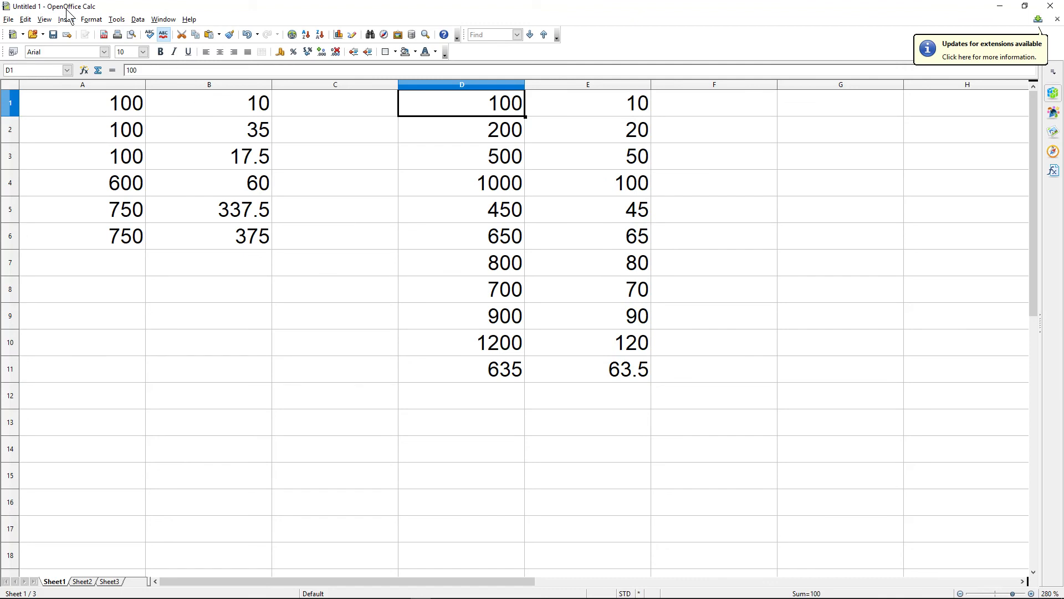
Narrow column D so its amounts sit closer to the 10% results in column E.
{"action": "left_click_drag", "start_coordinate": [525, 82], "coordinate": [482, 82]}
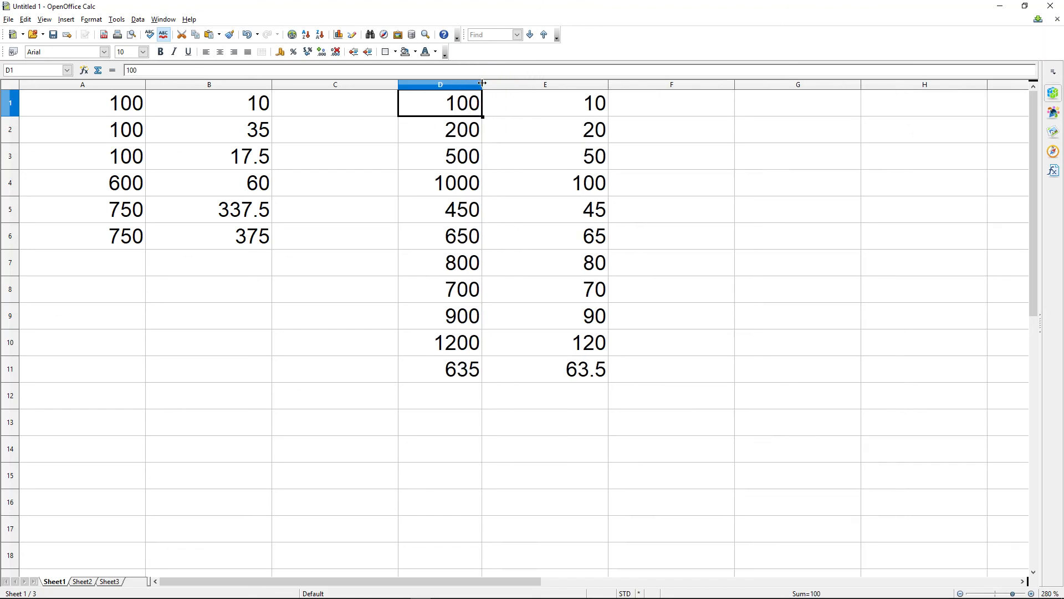